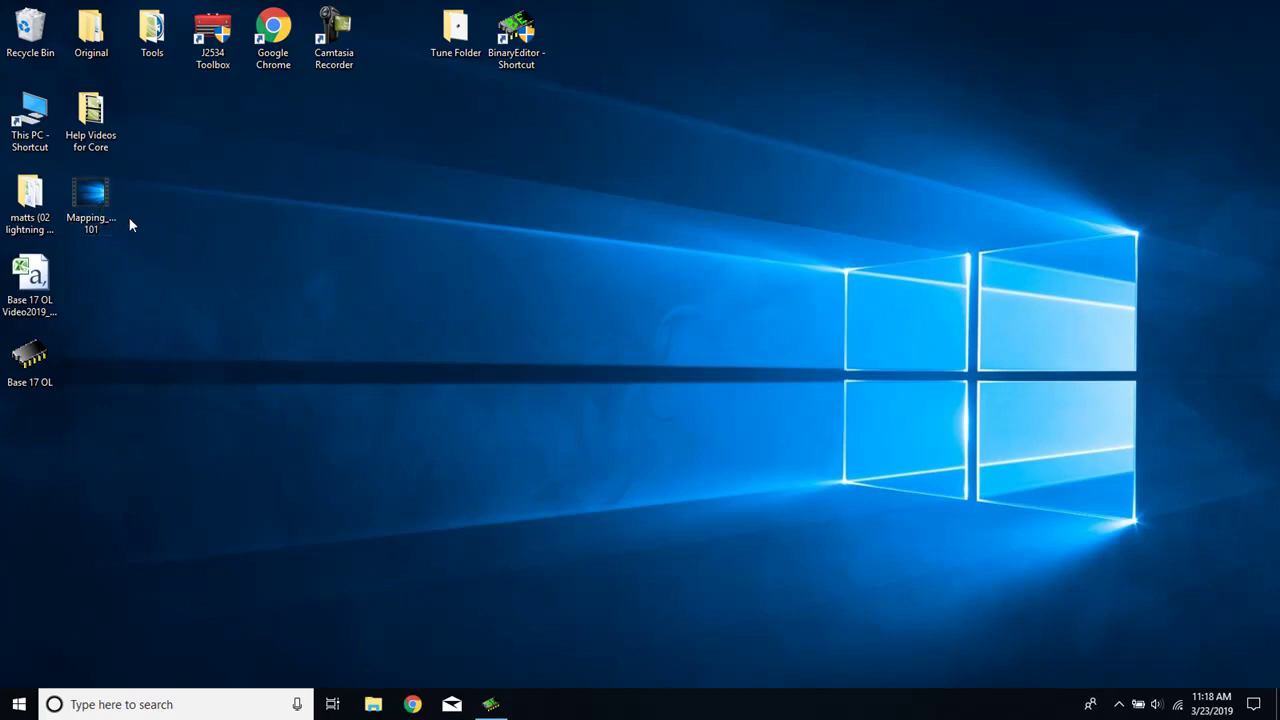
Step: In Binary Editor, filter the datalog chart to the checked parameters and zoom into the first full-throttle pull, about 315.4 to 324.2
left_click(490, 704)
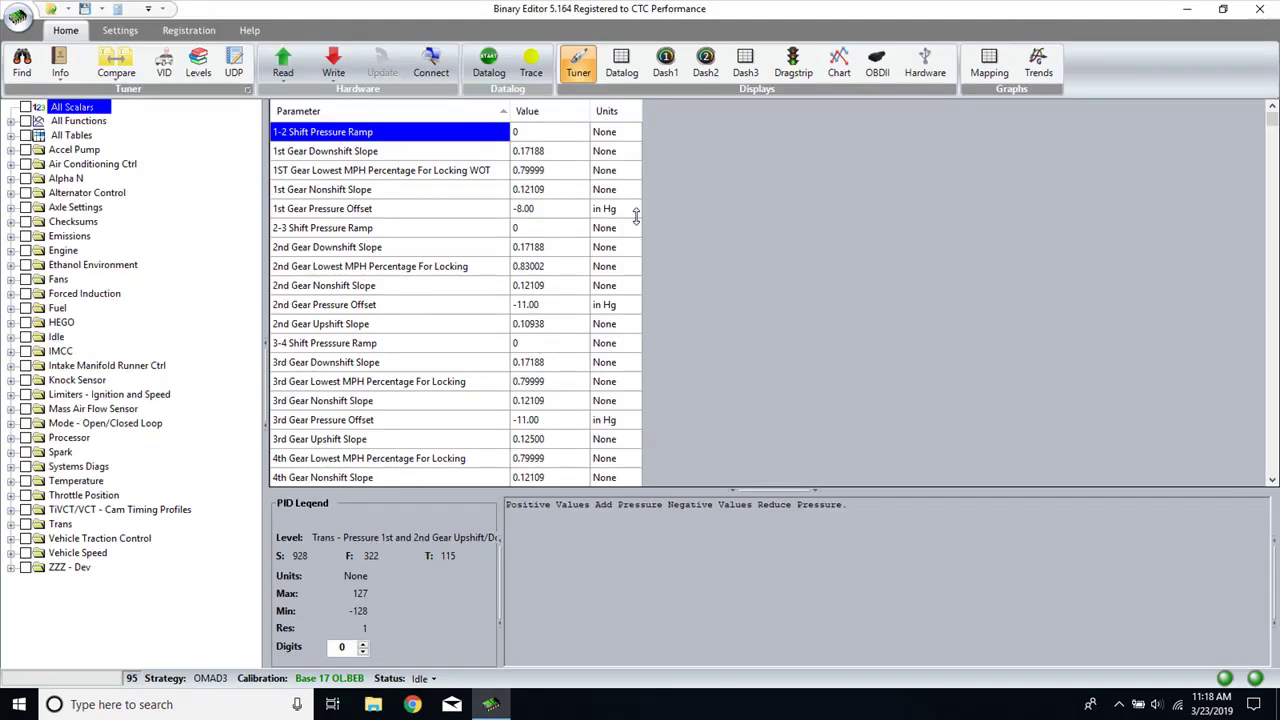
left_click(838, 66)
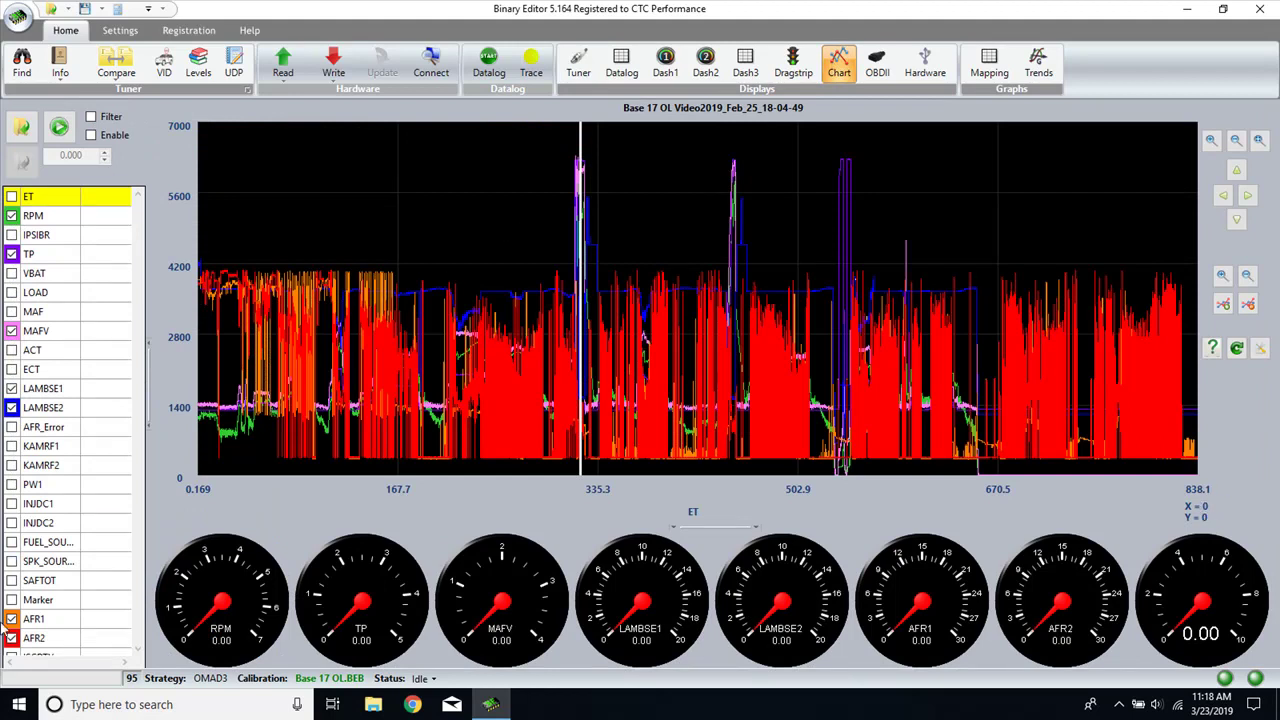
left_click(91, 116)
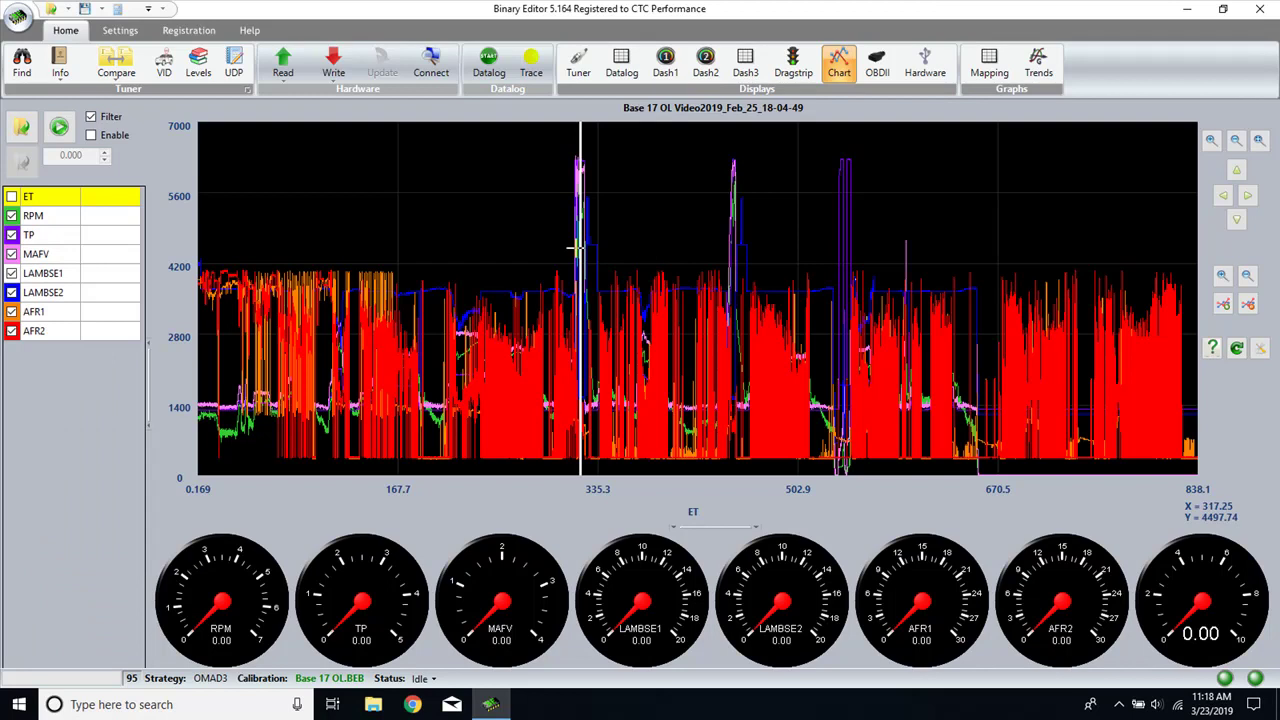
left_click_drag(566, 250, 600, 251)
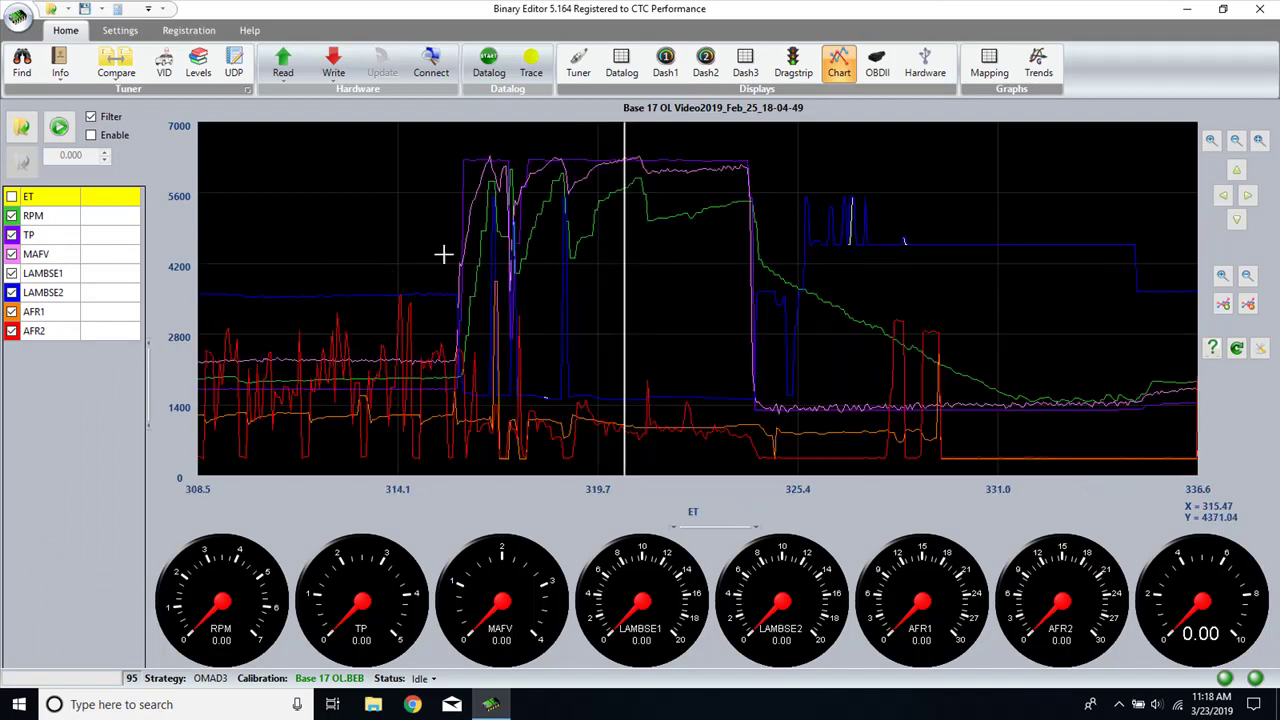
left_click_drag(443, 251, 758, 252)
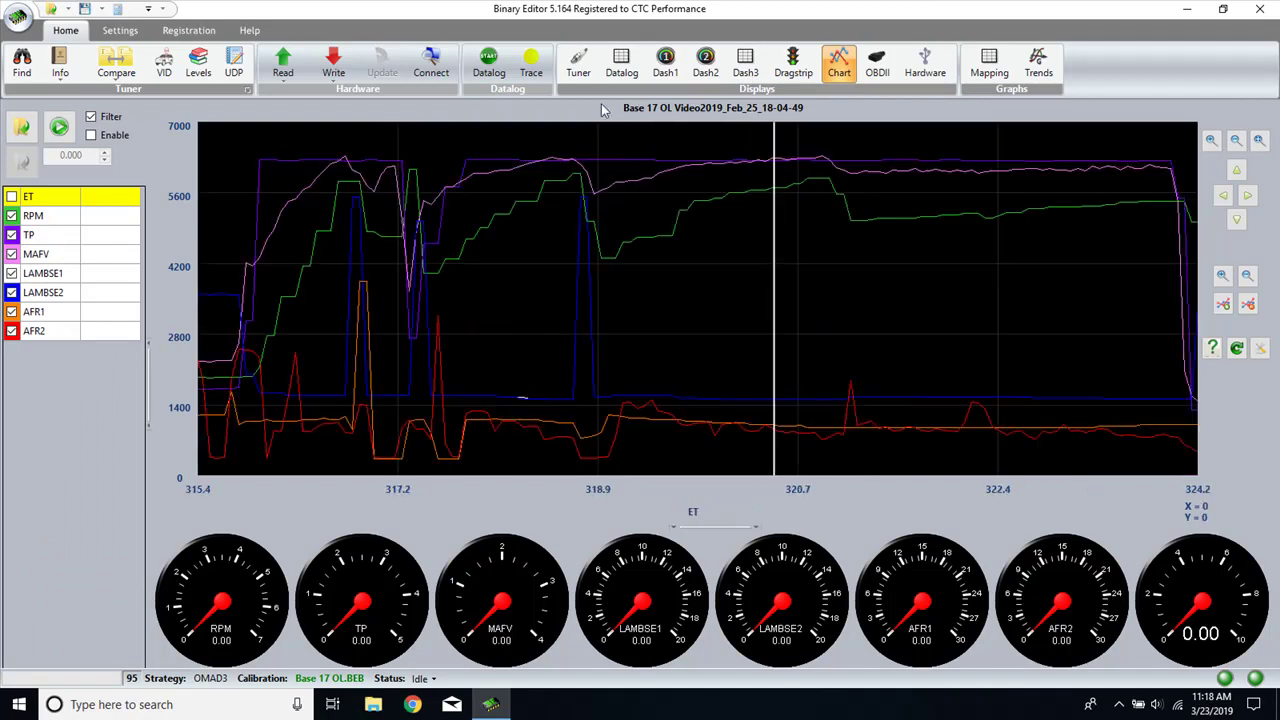
Step: Open the mapping window for the Mass Air Flow Curve and move it so the curve's values stay visible
left_click(578, 65)
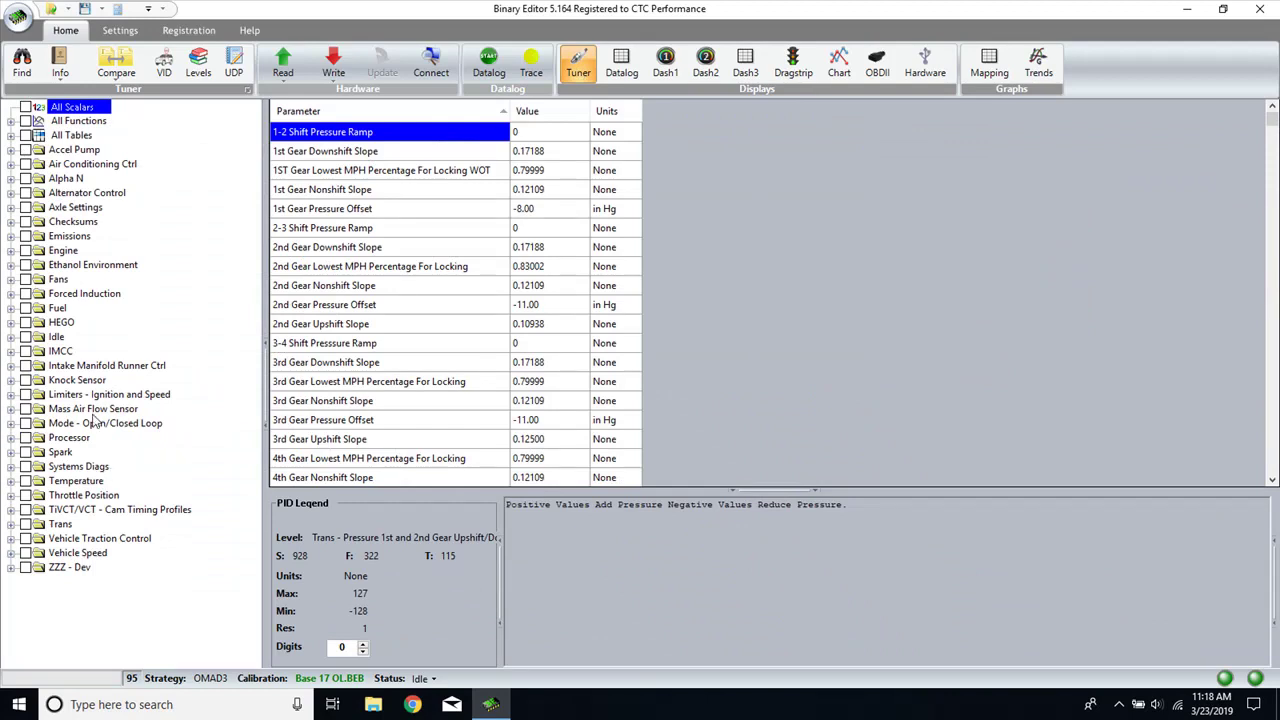
double_click(91, 410)
left_click(108, 481)
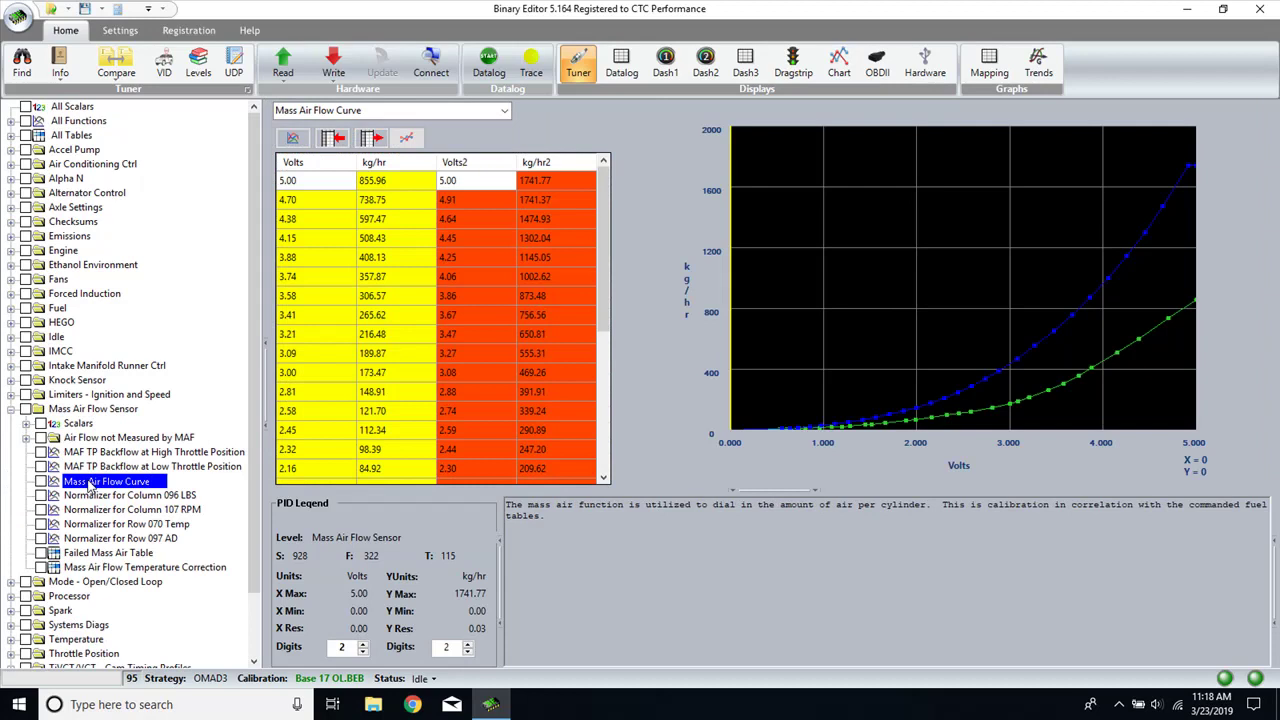
right_click(90, 484)
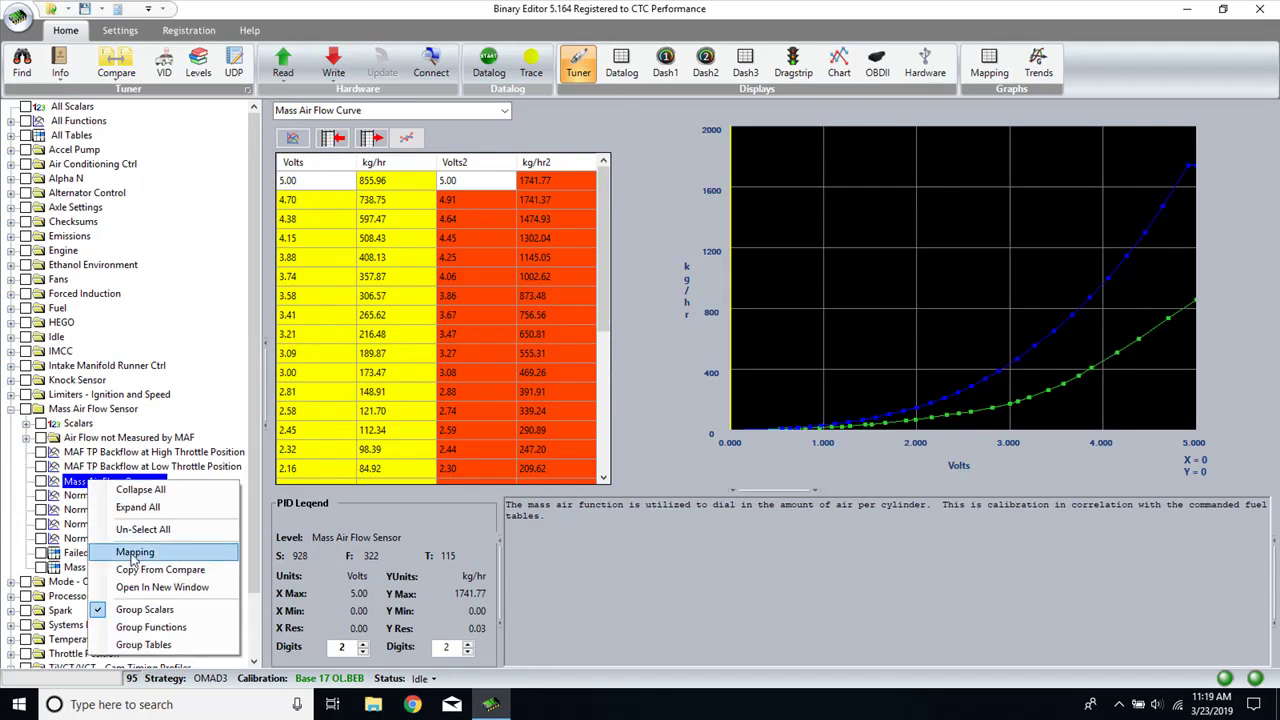
left_click(132, 553)
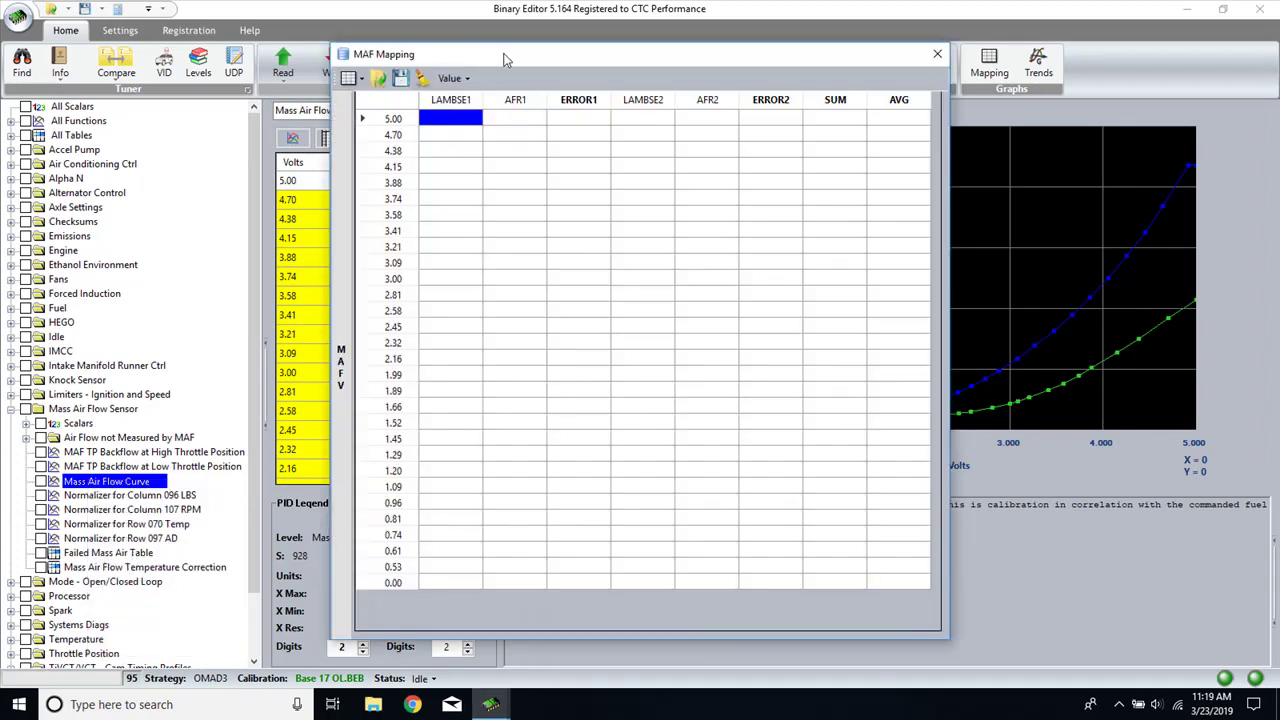
left_click_drag(505, 60, 714, 144)
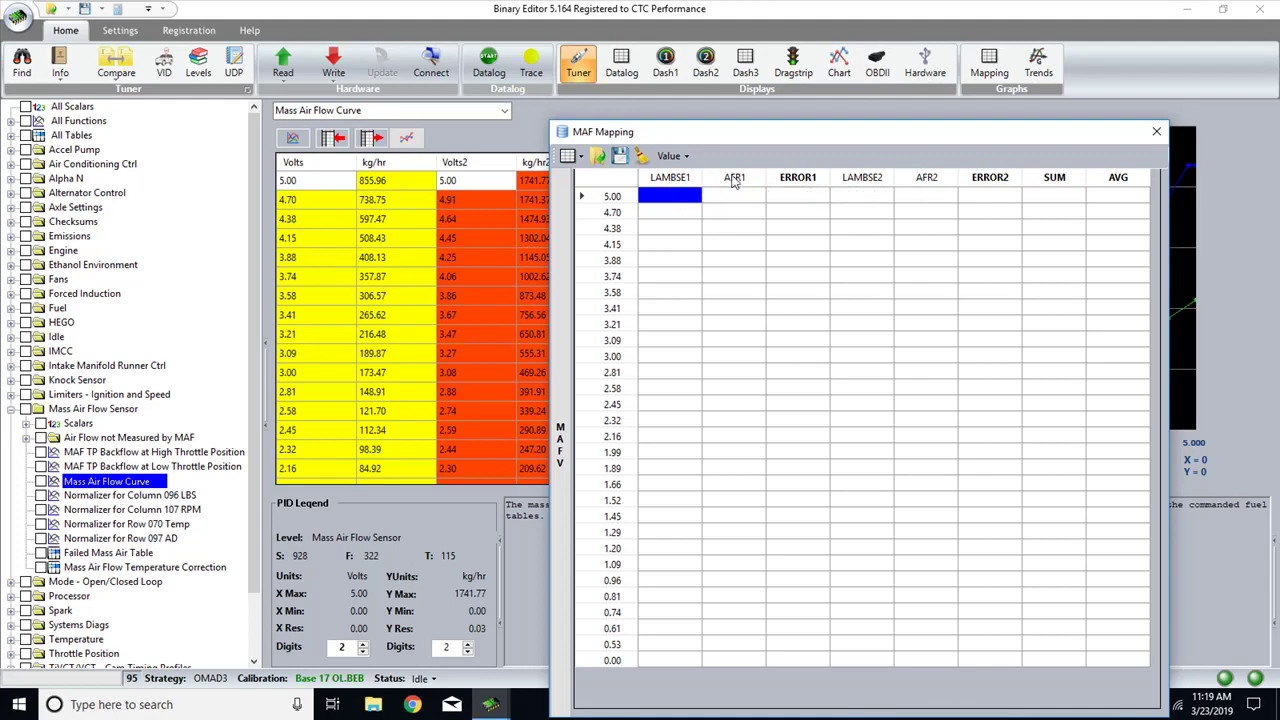
Step: Compare the mapping's LAMBSE1 and AFR1 column tags with the matching parameters in the datalog chart
left_click(842, 68)
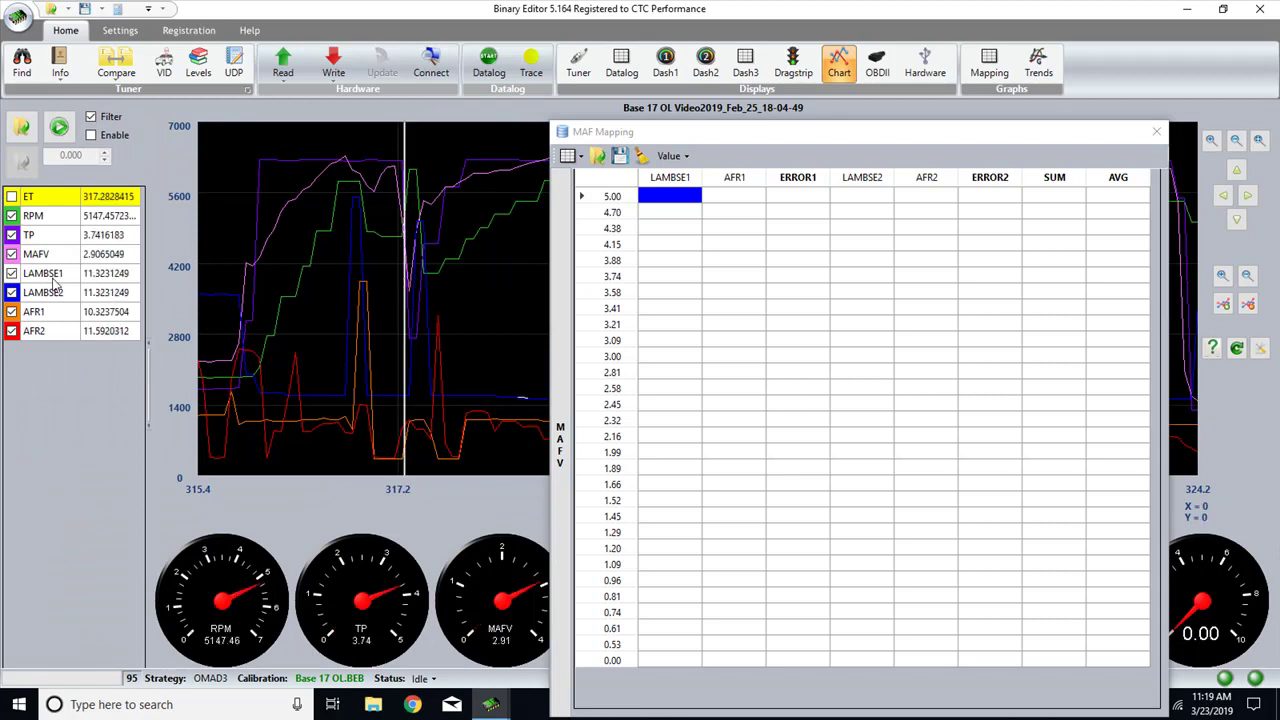
left_click(46, 276)
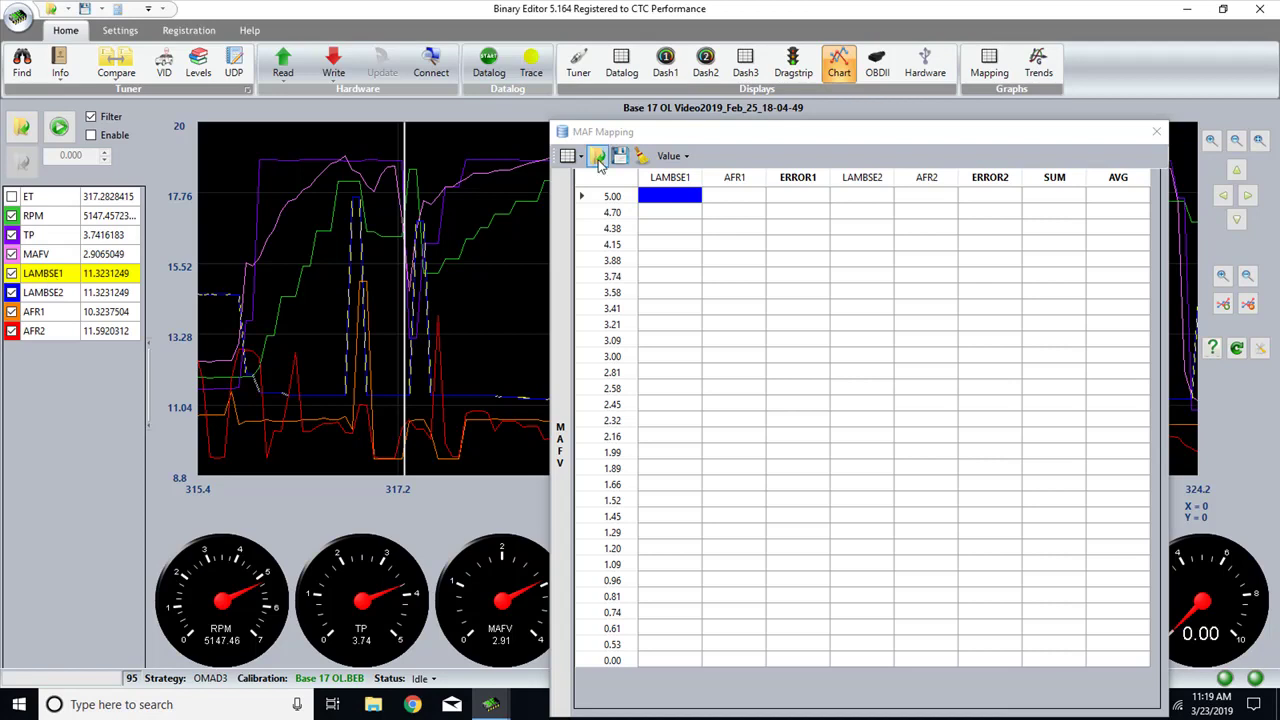
double_click(666, 182)
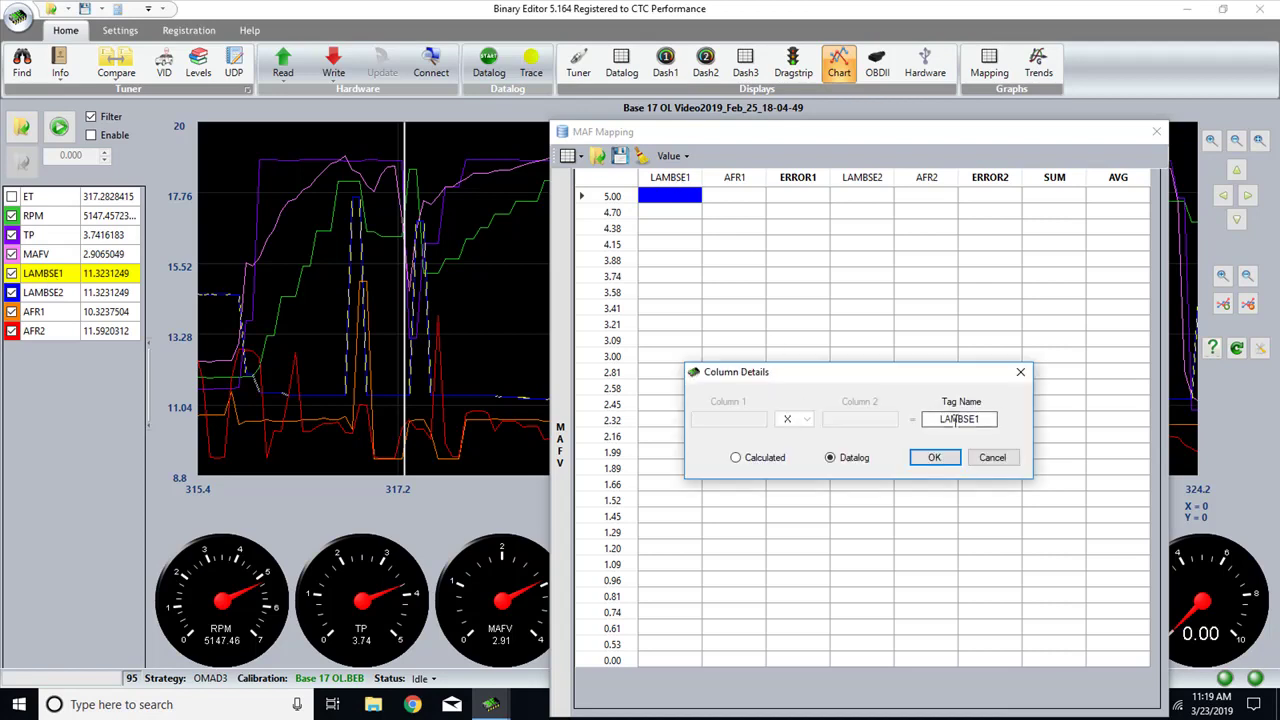
left_click(934, 457)
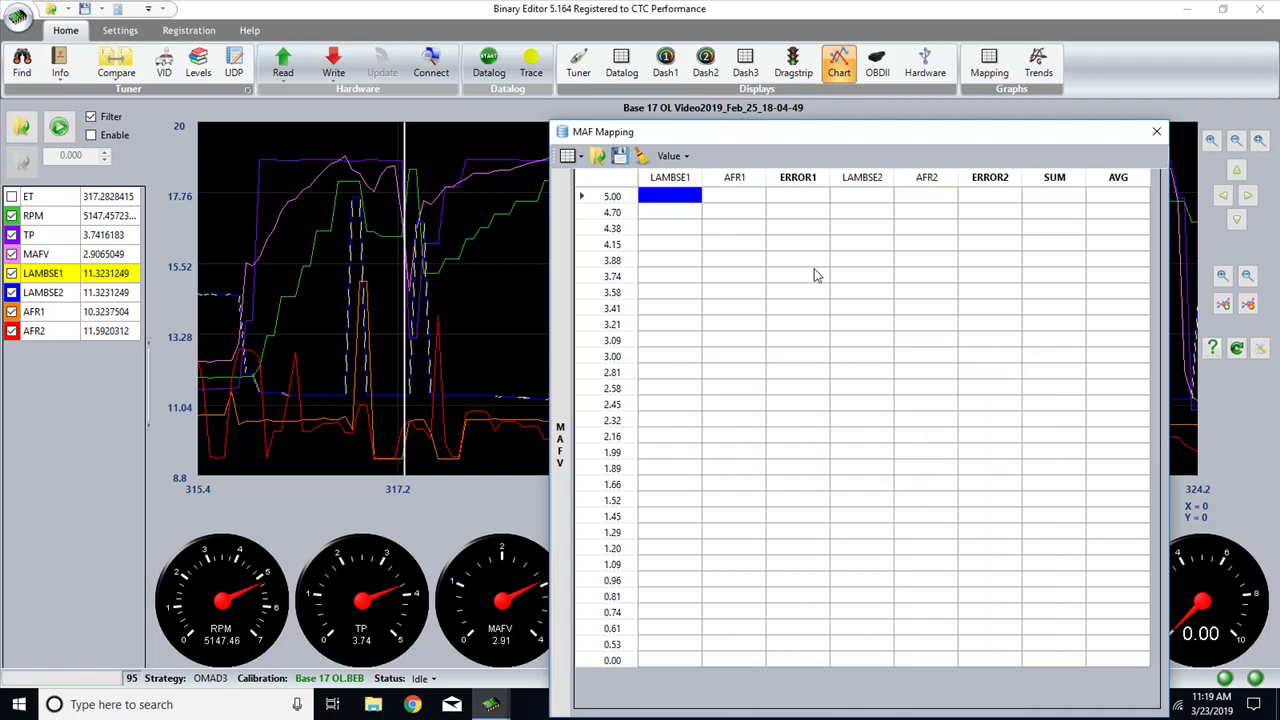
left_click(44, 316)
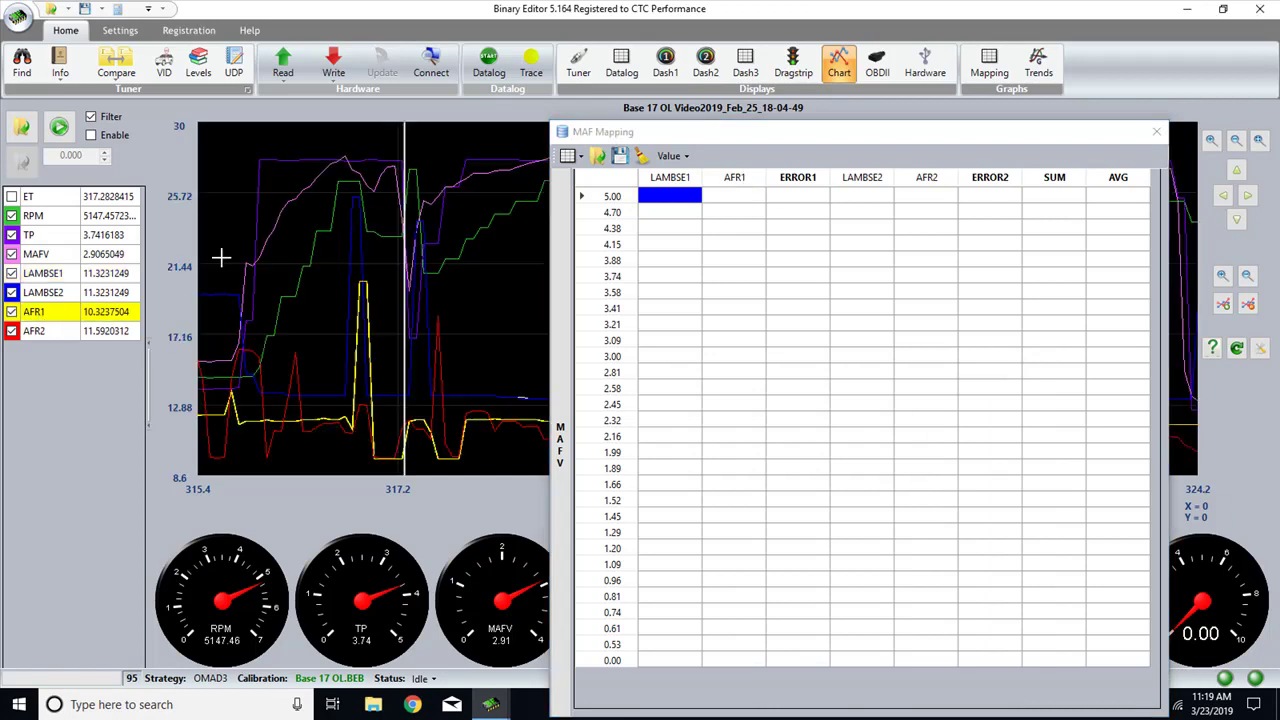
double_click(739, 178)
left_click(932, 460)
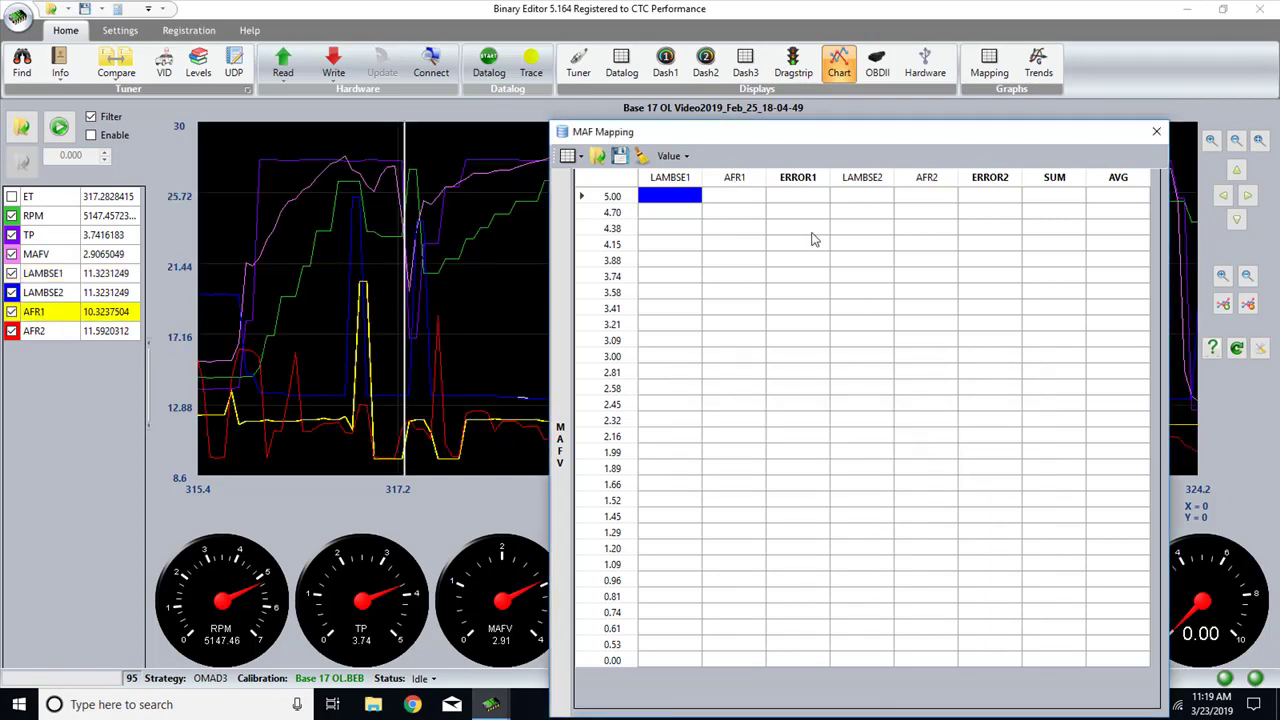
Step: Review the column details of ERROR1, calculated as AFR1 divided by LAMBSE1
double_click(800, 182)
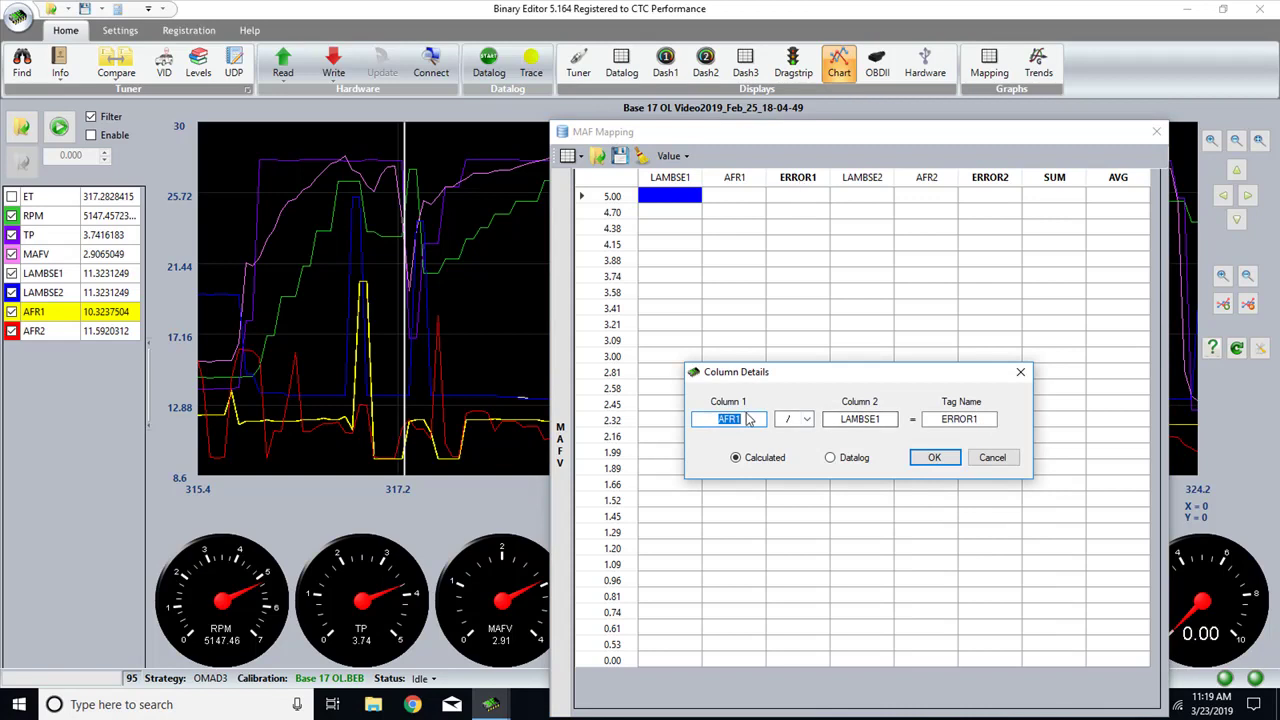
double_click(884, 419)
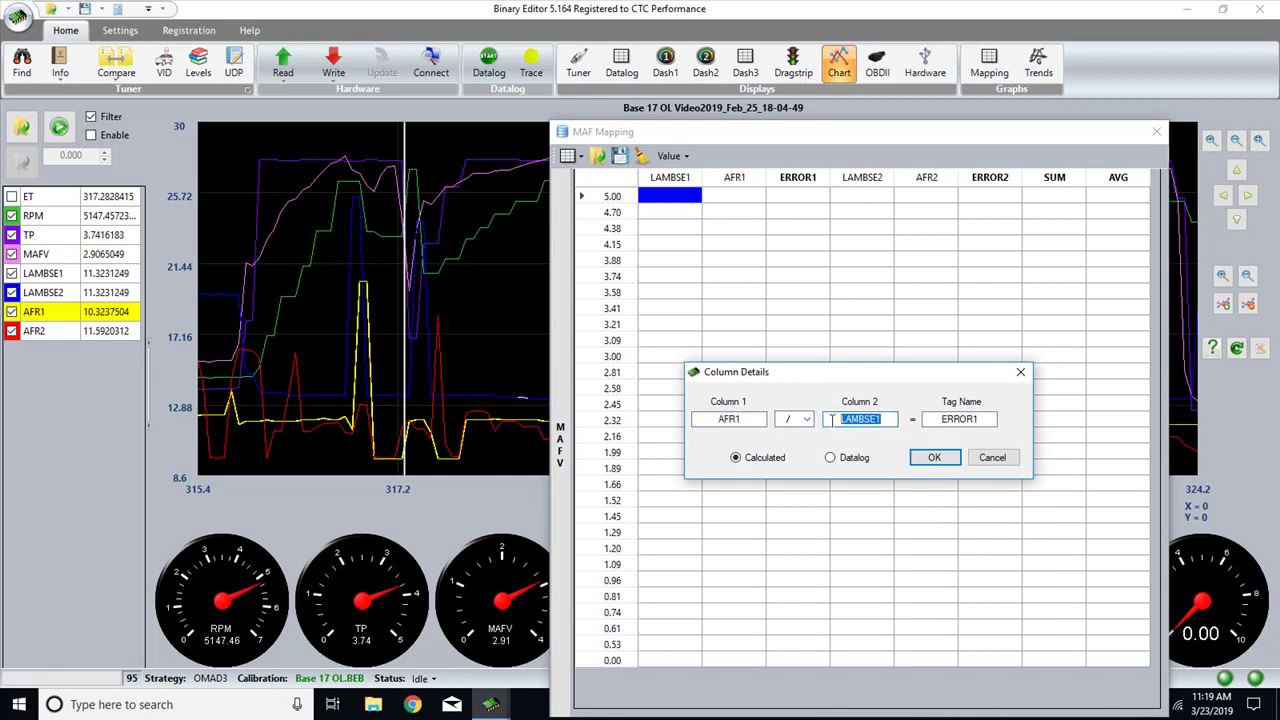
left_click(943, 462)
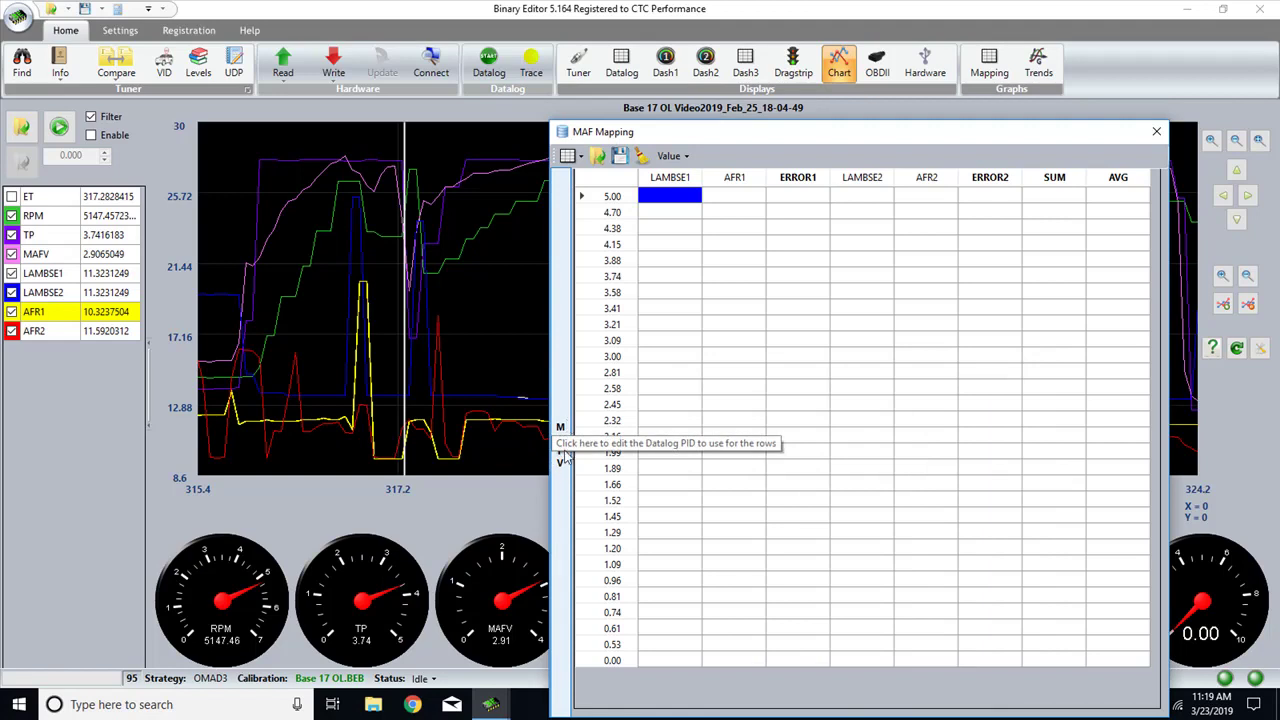
Step: Check the tag name used for the mapping rows and keep it as MAFV
left_click(562, 478)
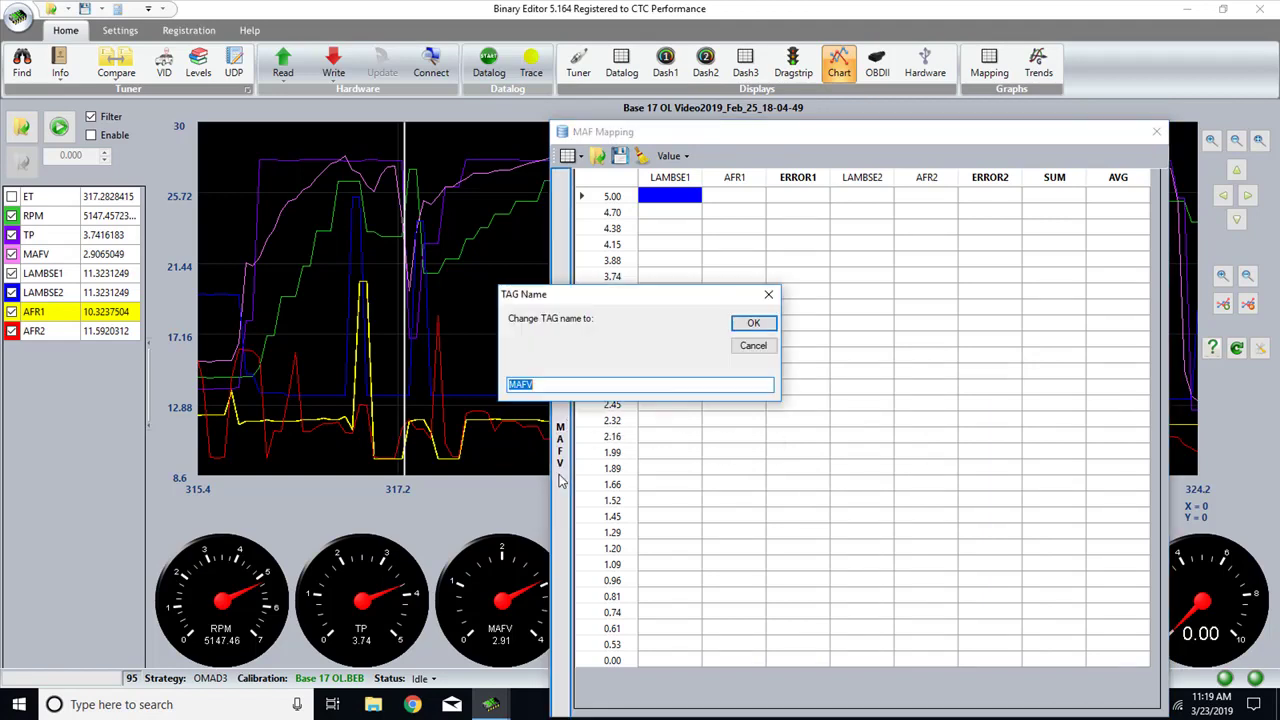
left_click(537, 387)
left_click_drag(545, 384, 491, 376)
left_click(746, 326)
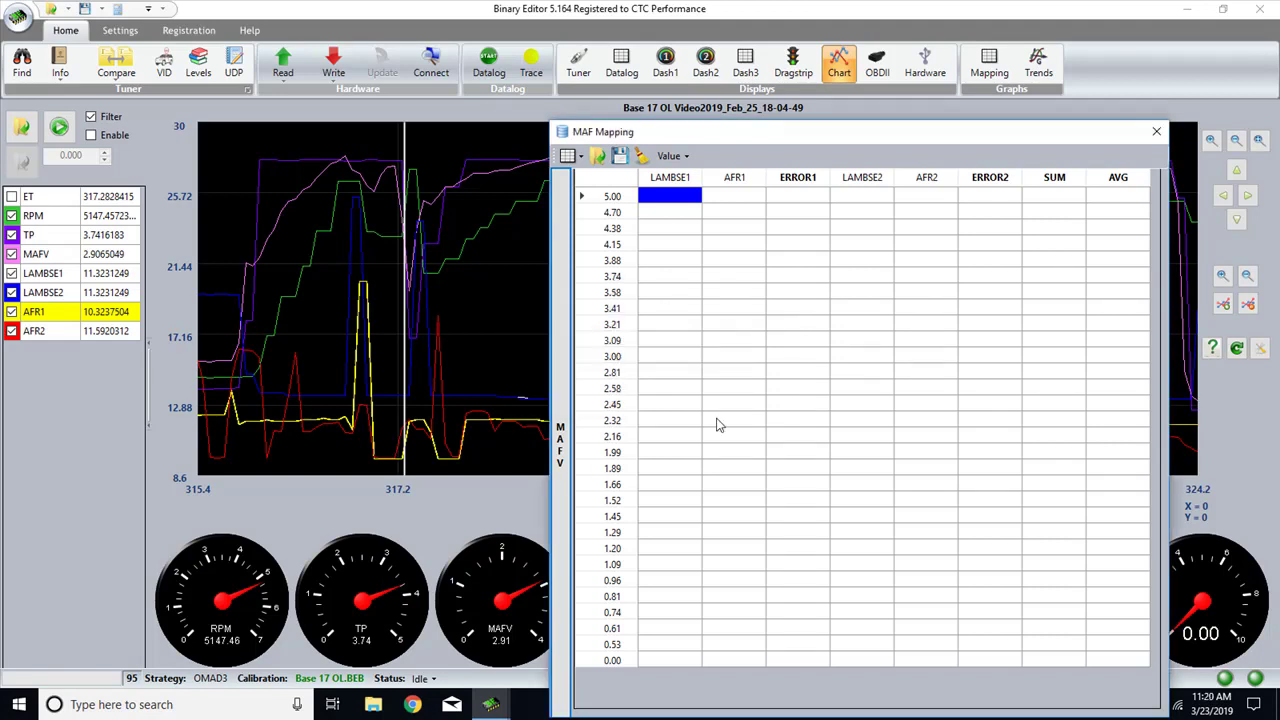
Step: Return to the tuner display and save the mapping configuration as matts truck.CFG in the Mapping folder
left_click(578, 65)
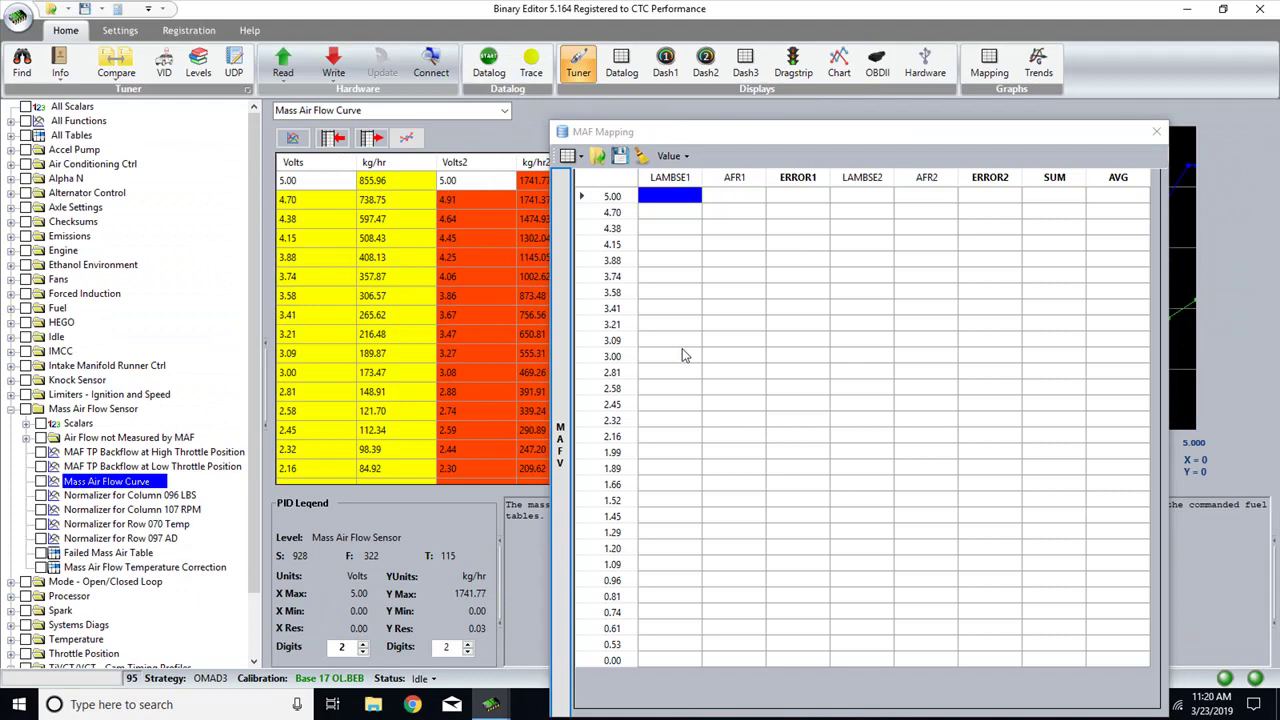
left_click(619, 157)
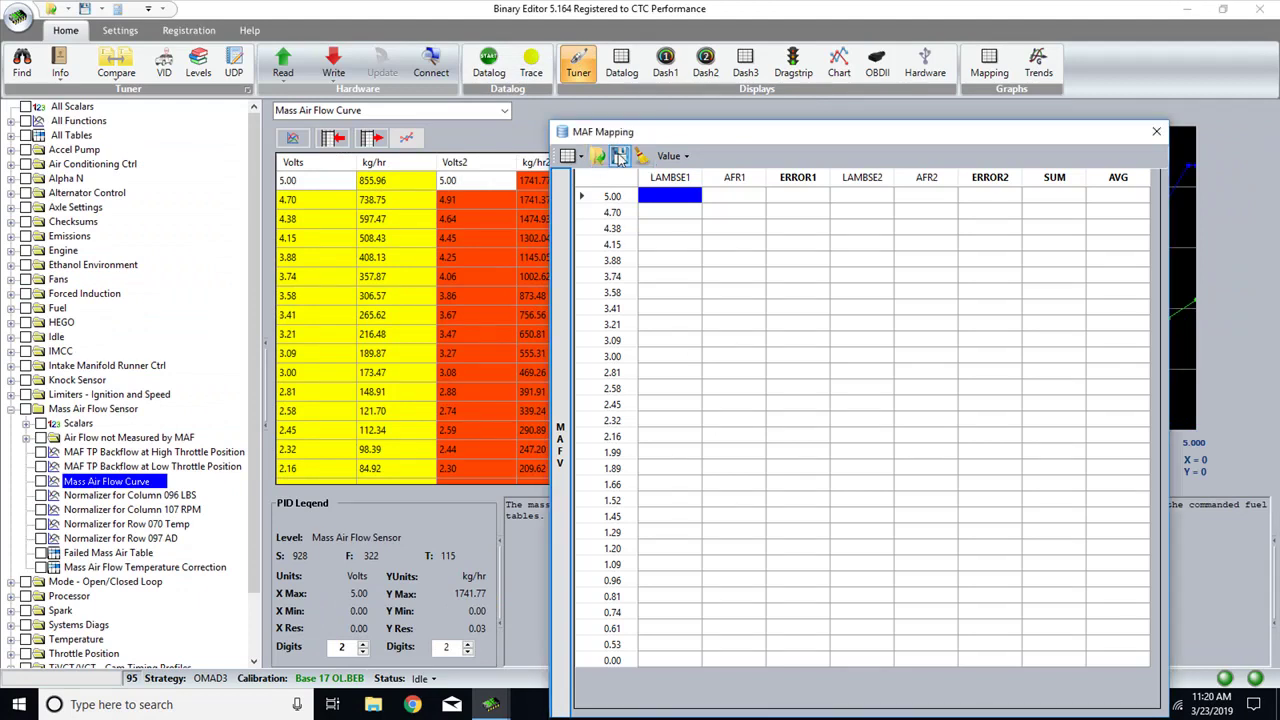
left_click(619, 157)
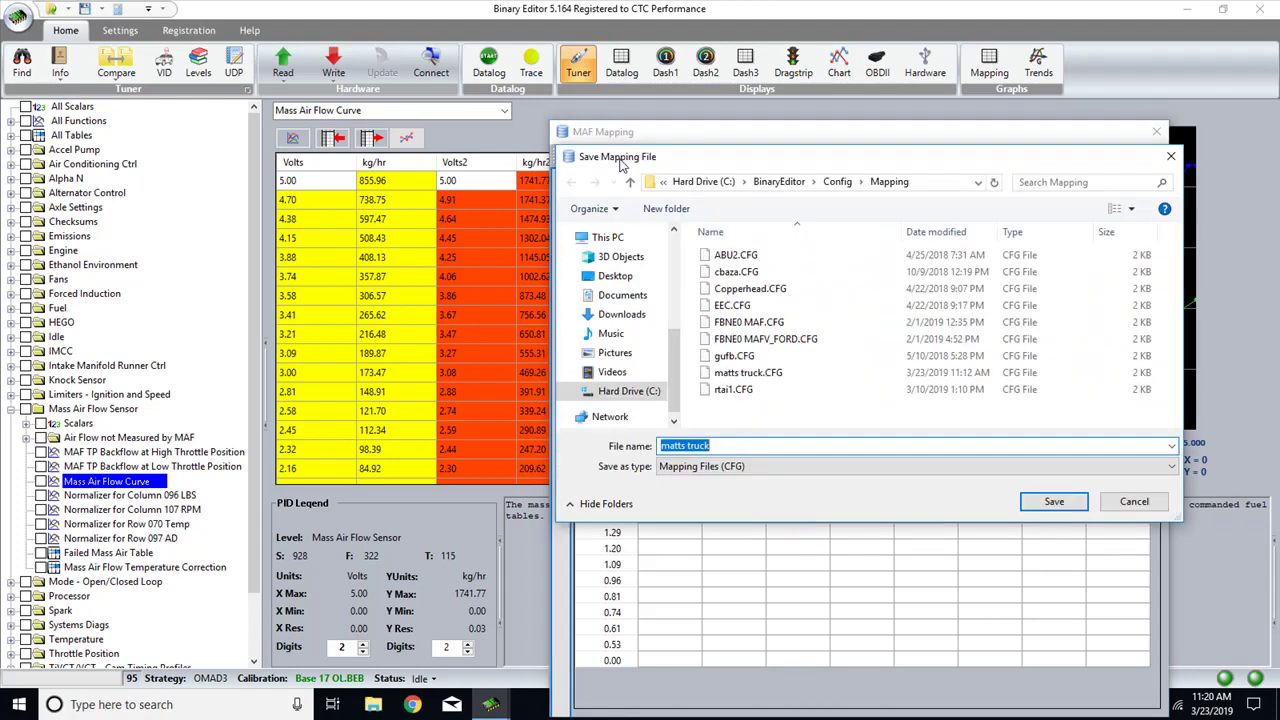
double_click(743, 375)
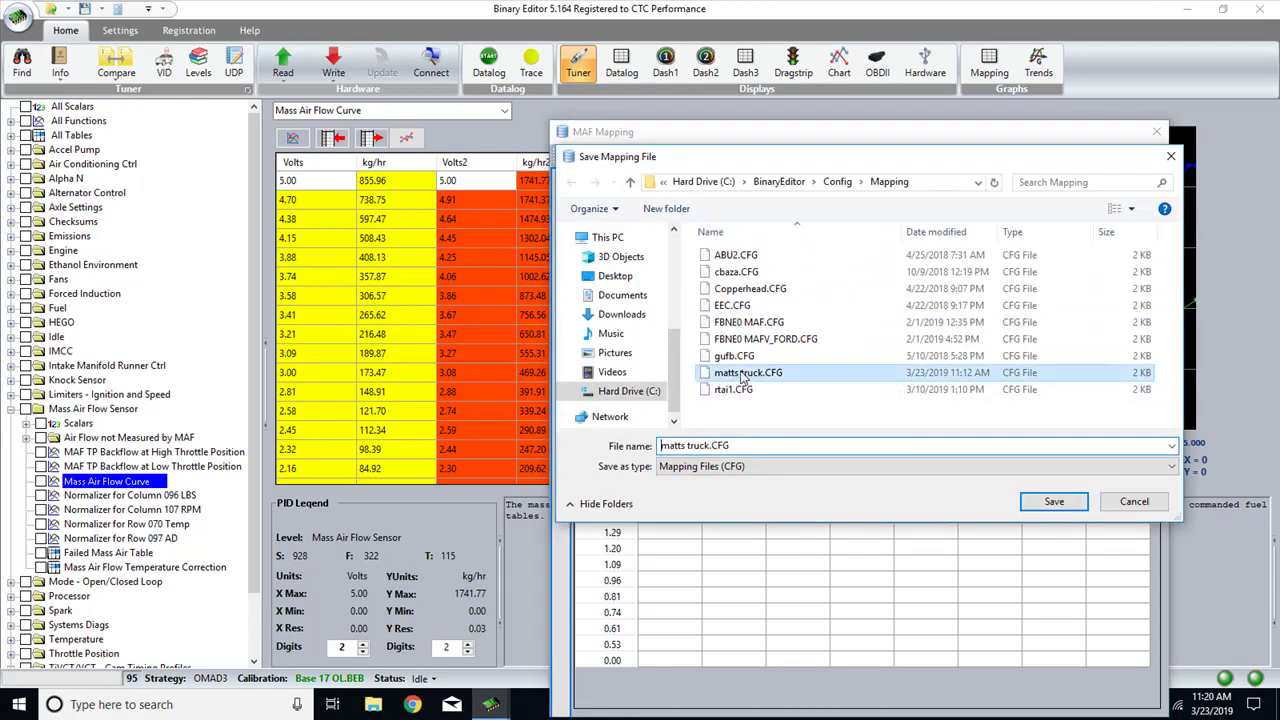
left_click(688, 357)
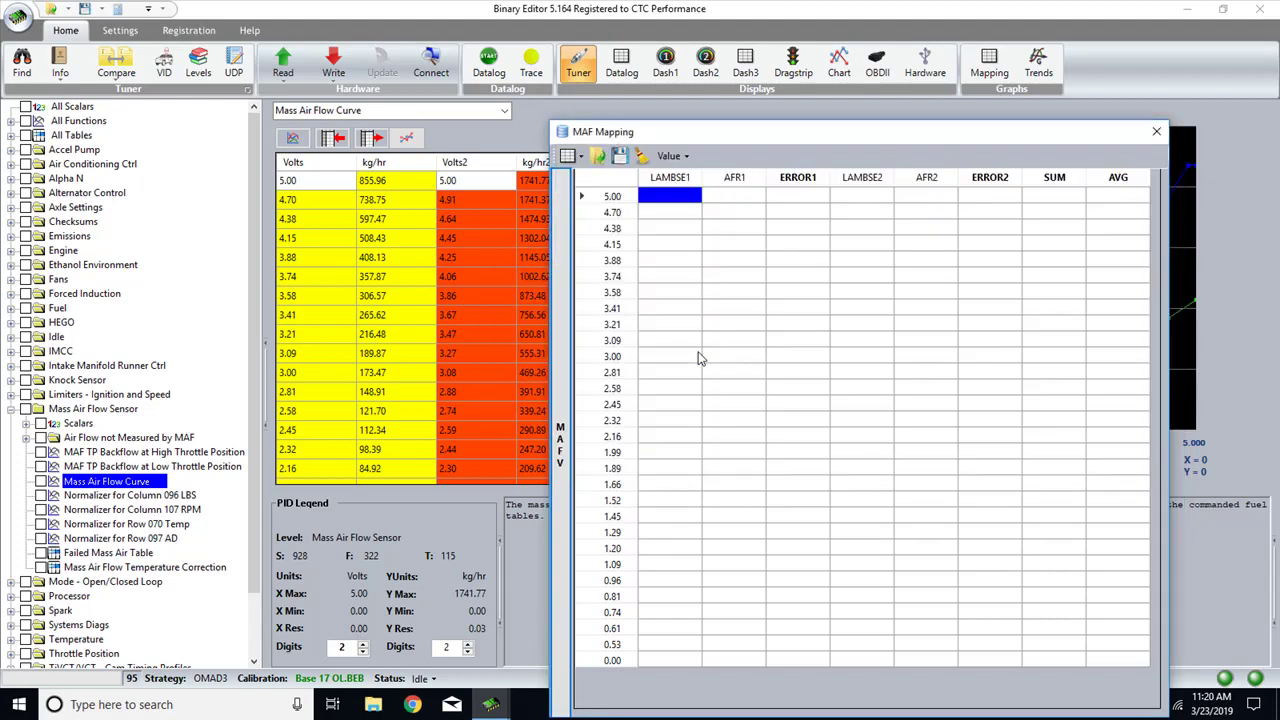
Step: Load the Copperhead mapping configuration and inspect the tag name of its first column, LAMBSE1_FORD
left_click(567, 156)
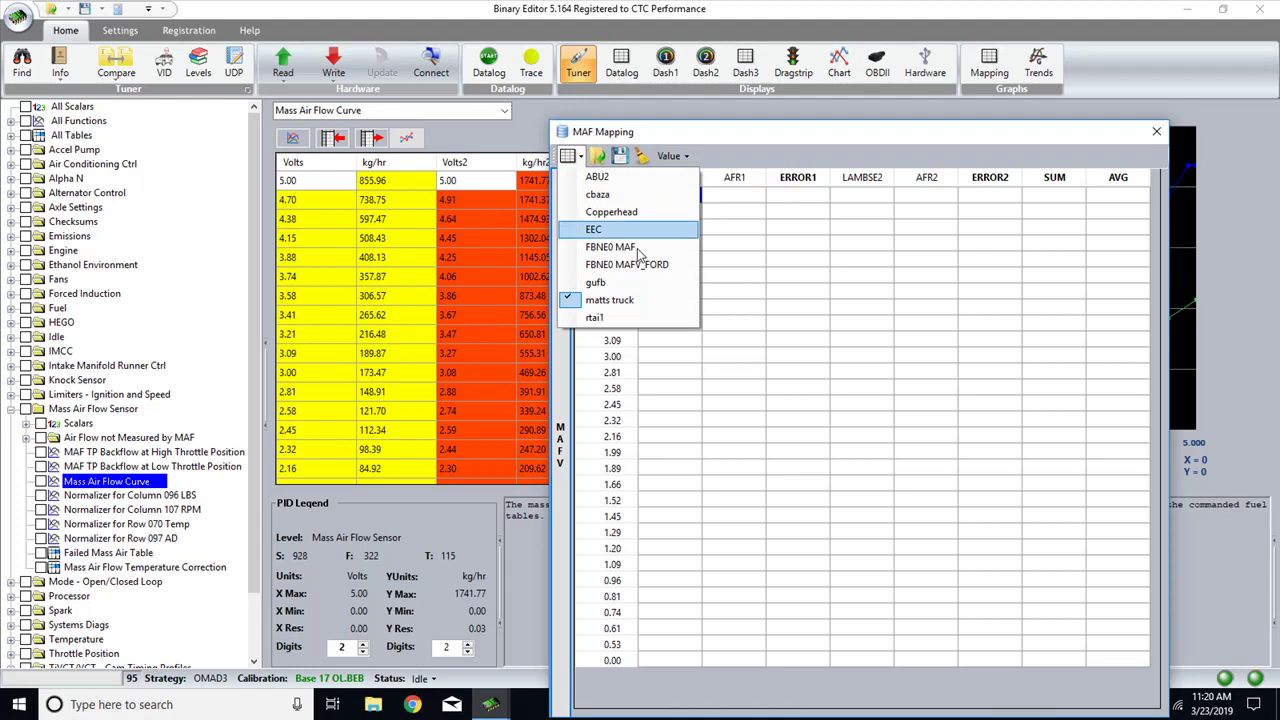
left_click(628, 214)
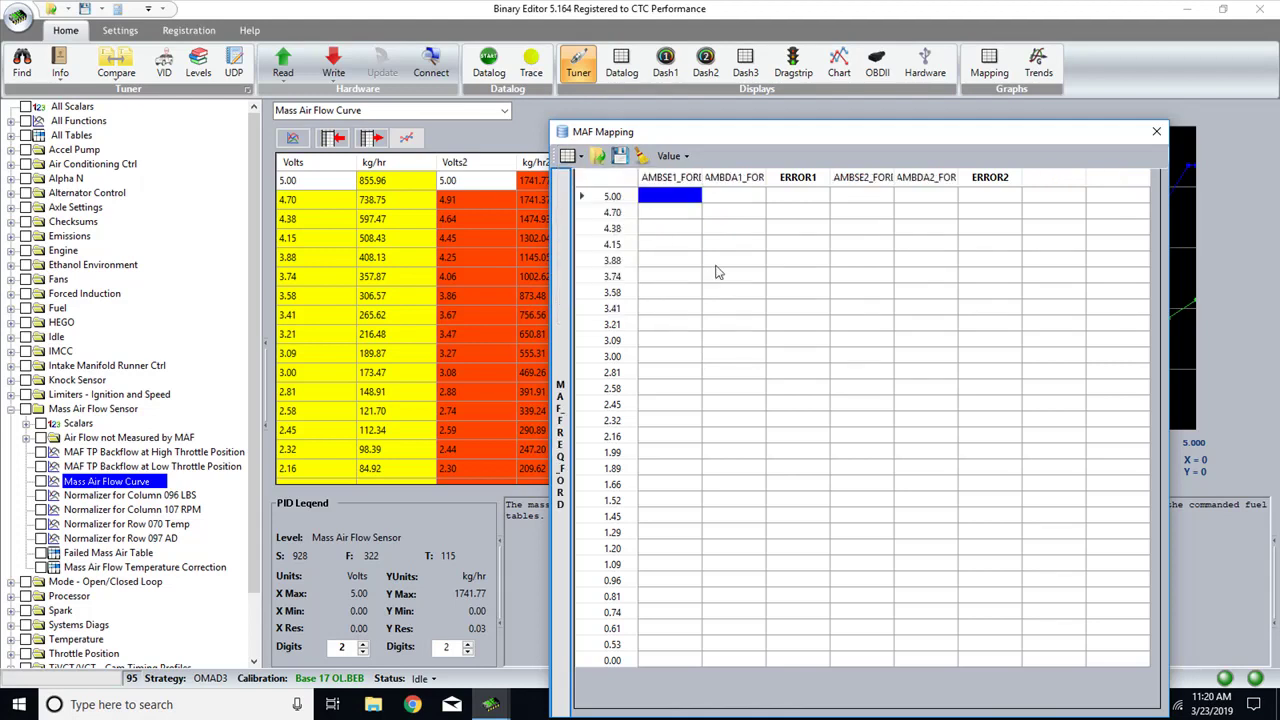
left_click(697, 177)
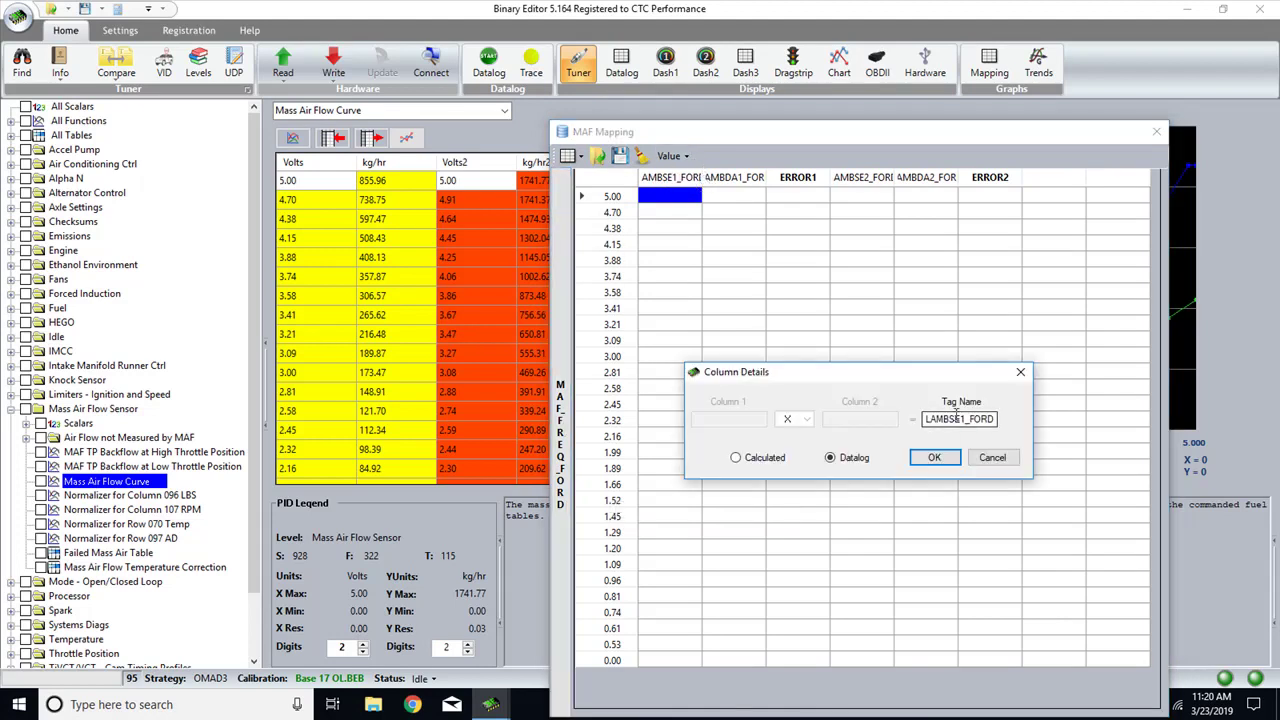
left_click(934, 457)
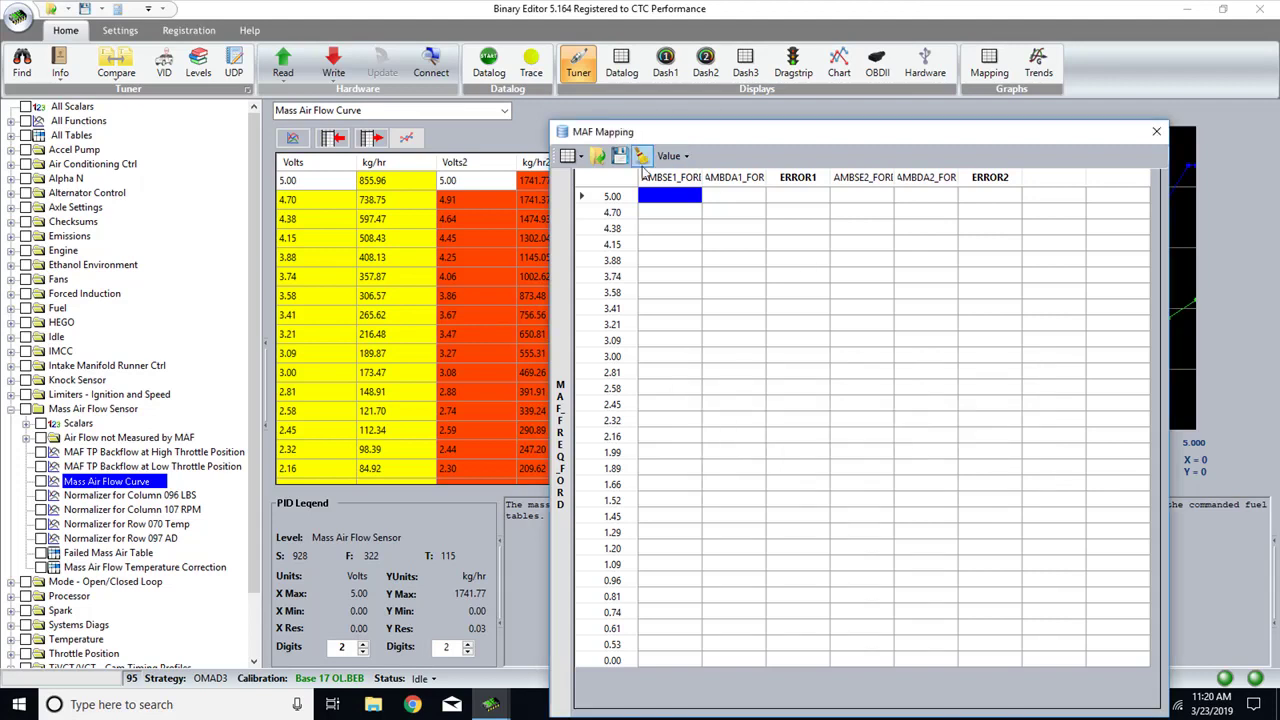
Step: Switch back to the mapping layout with MAFV rows and load the datalog Base 17 OL Video2019_Feb_25_18-04-49 into it
left_click(576, 157)
left_click(595, 289)
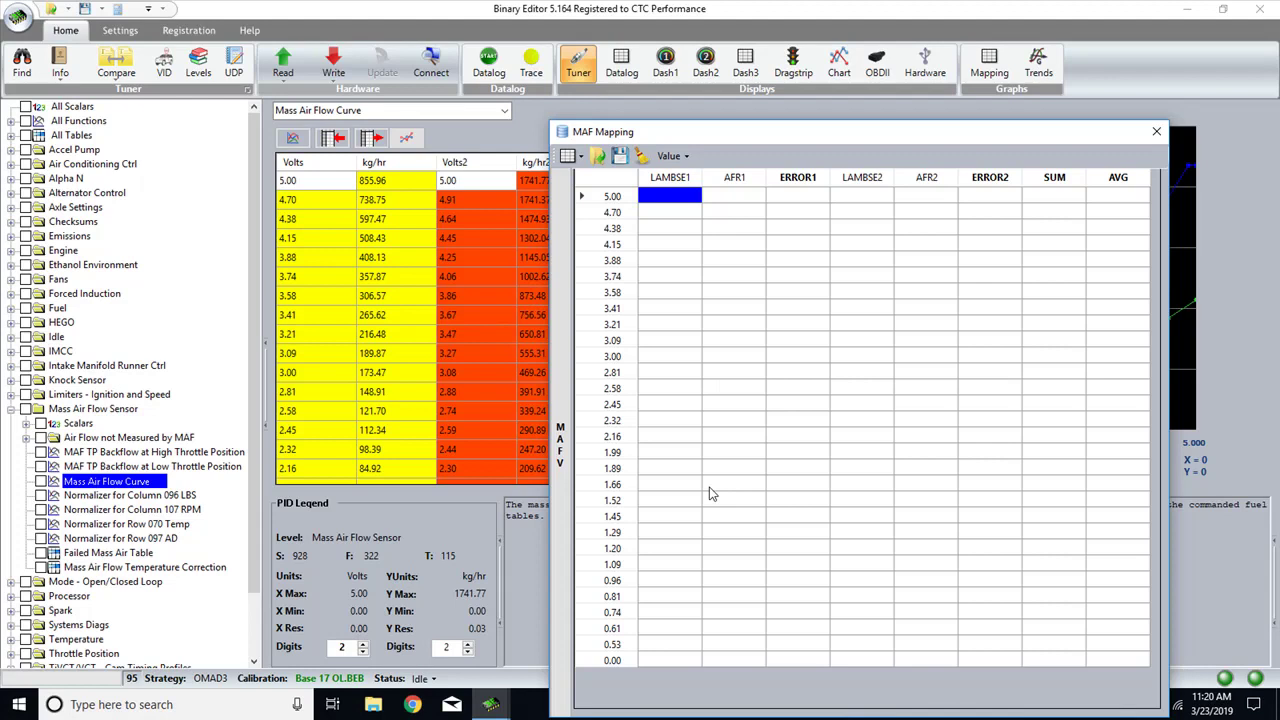
left_click(597, 156)
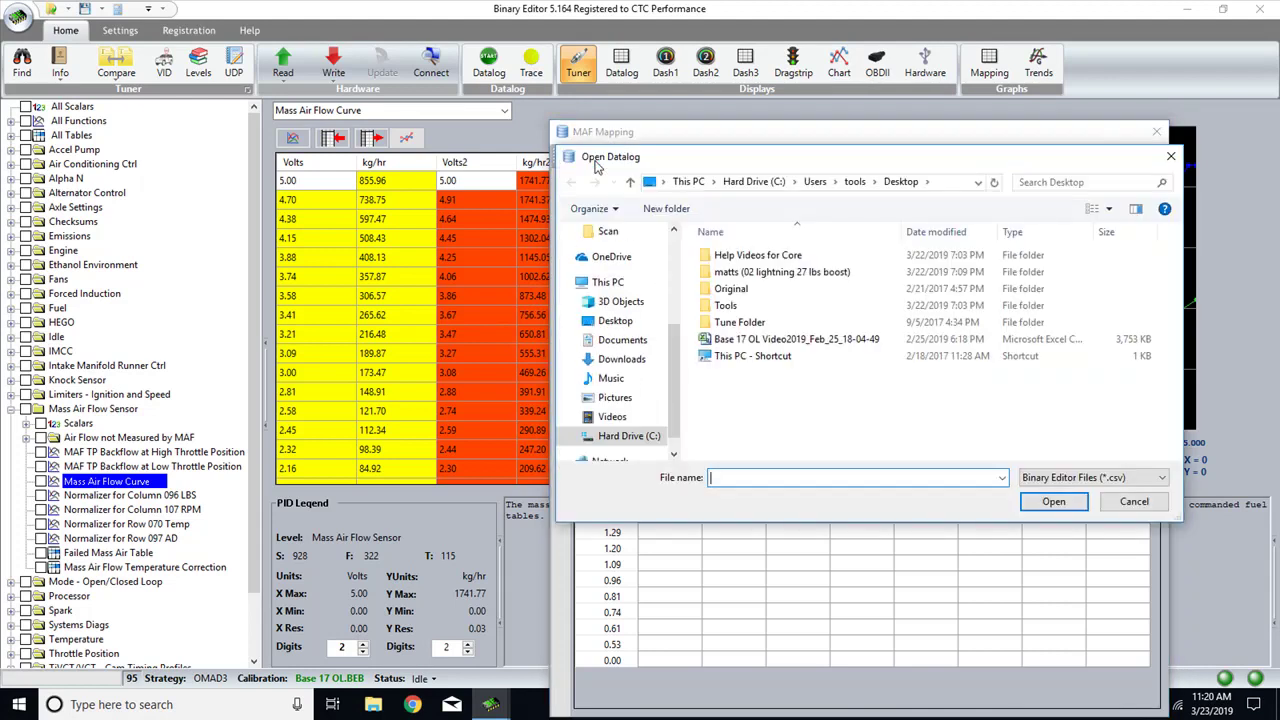
double_click(757, 341)
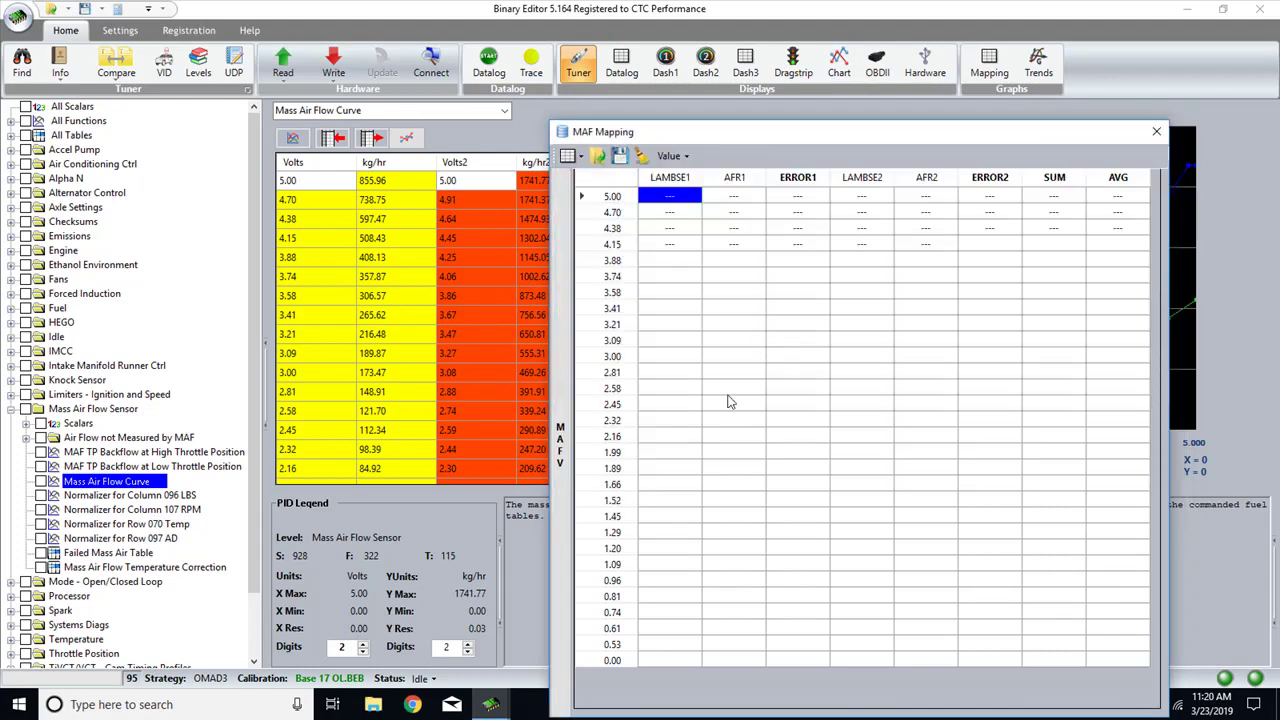
Step: Highlight the LAMBSE1, AFR1 and ERROR1 values in turn from the 3.88 row to the 0.00 row to examine them
left_click_drag(680, 260, 664, 667)
left_click_drag(735, 260, 755, 662)
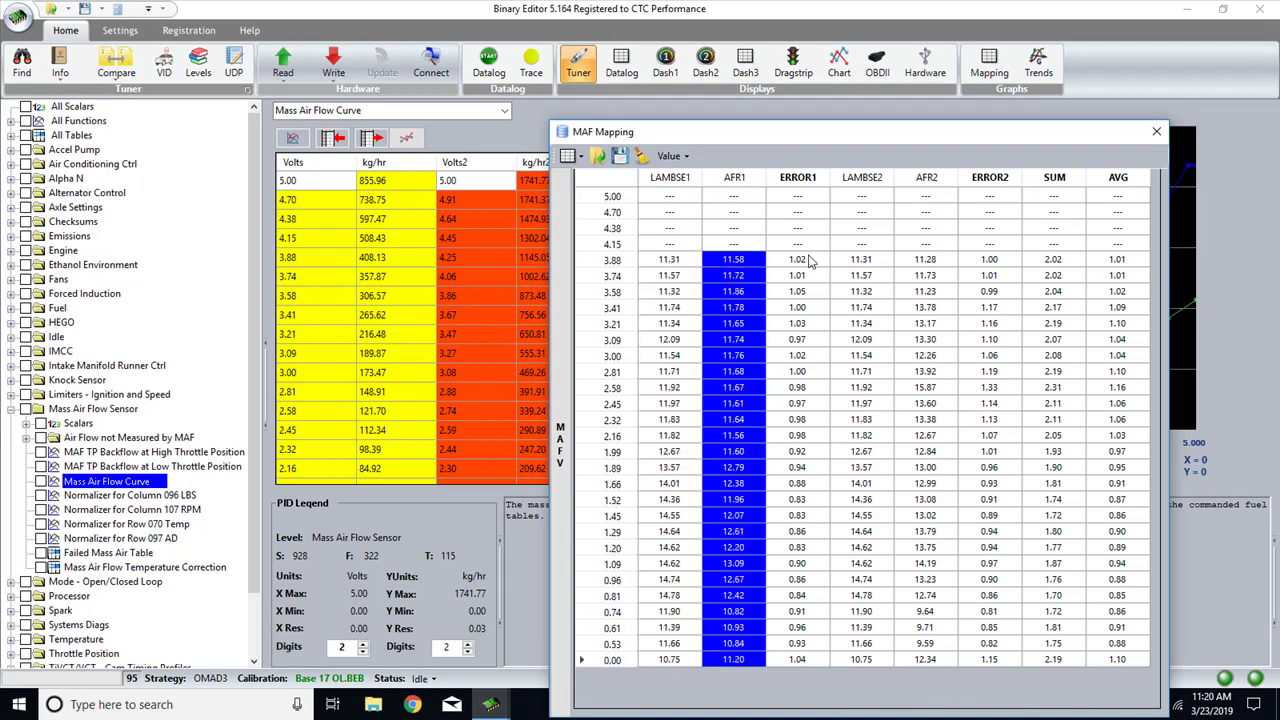
left_click_drag(812, 261, 818, 659)
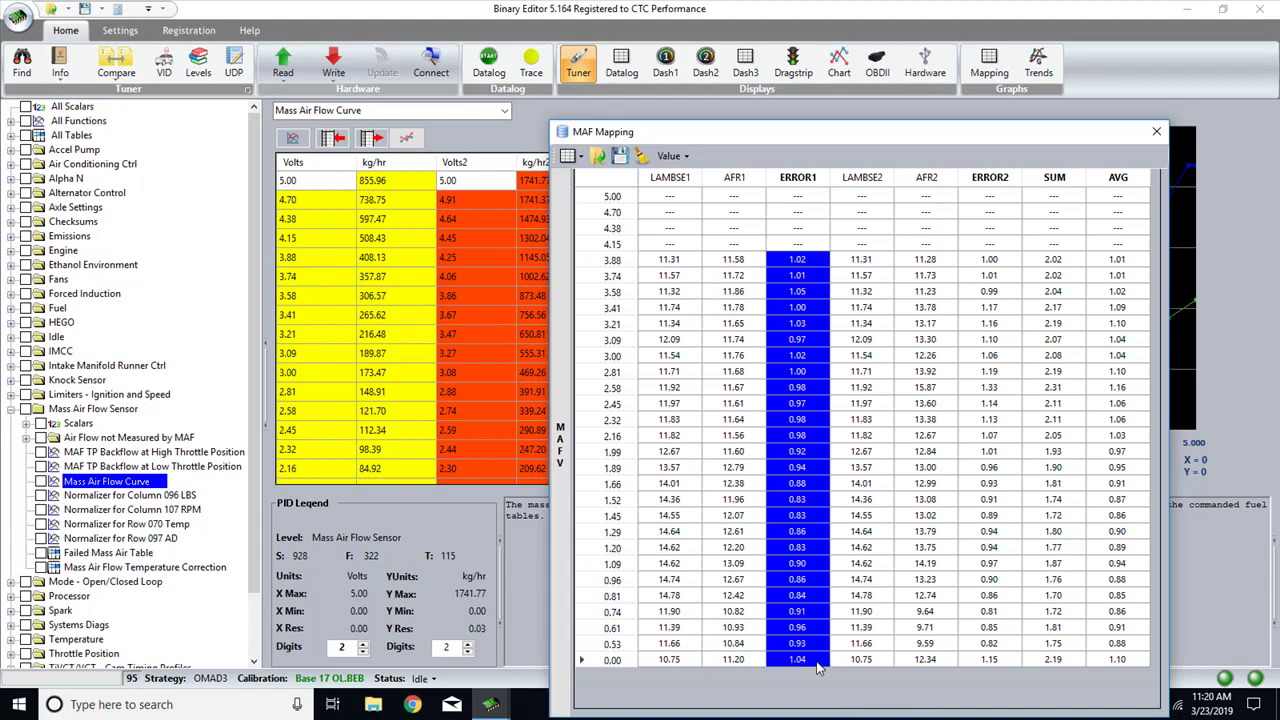
Step: Highlight the LAMBSE2 and AFR2 values, followed by the AVG column from the 3.88 row to the 0.00 row, to examine them
left_click_drag(861, 259, 926, 579)
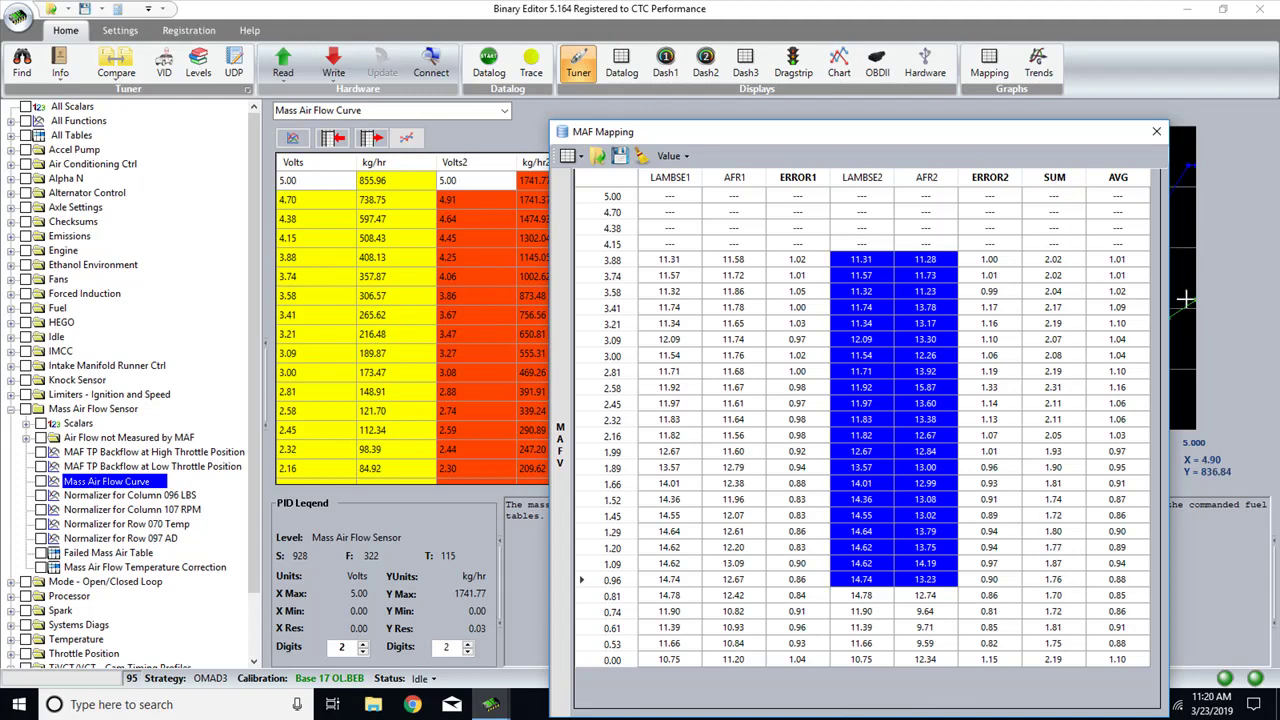
left_click_drag(1140, 262, 1145, 668)
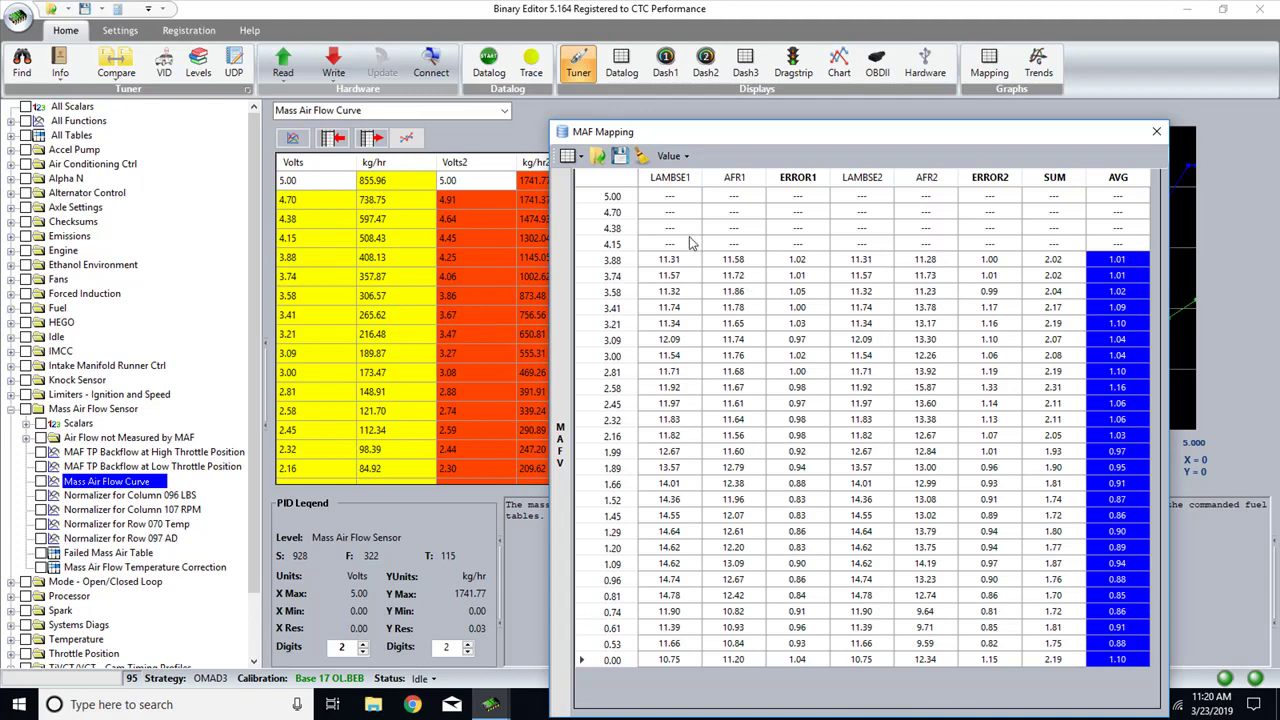
Step: Display the MAF mapping as Count and as Last Known values to inspect them, and return it to Average
left_click(670, 157)
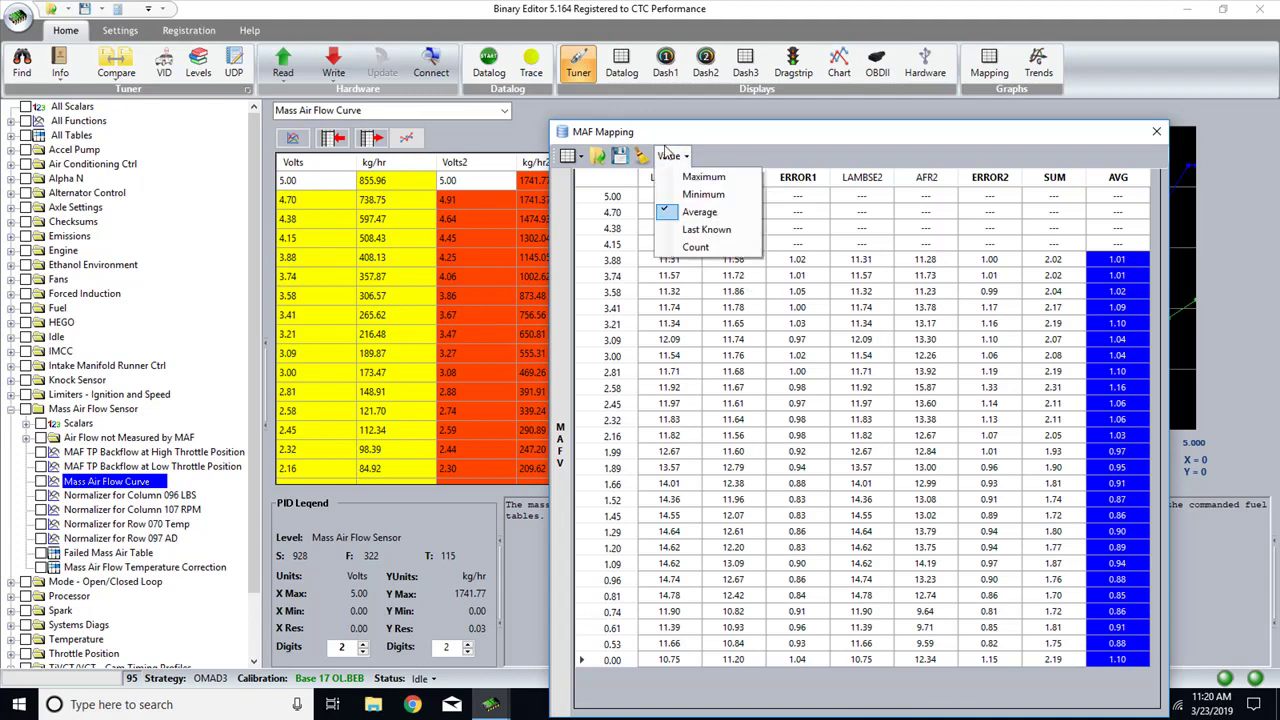
left_click(700, 247)
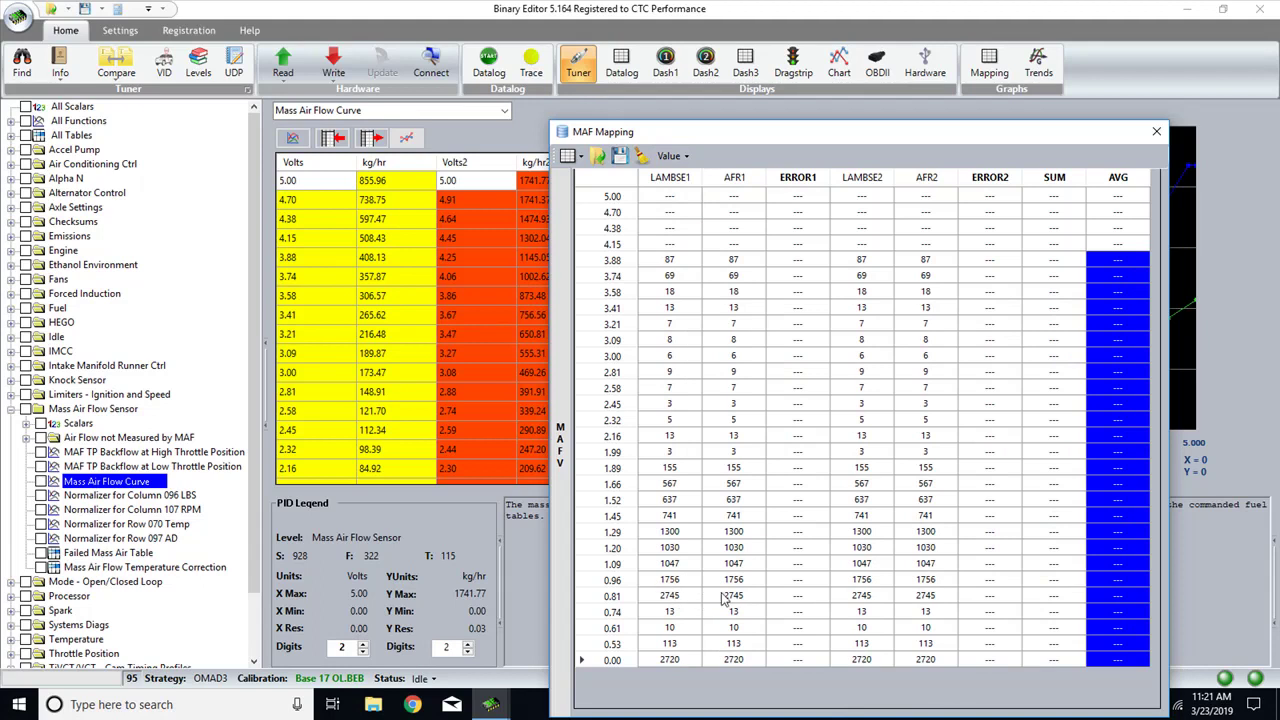
left_click(682, 156)
left_click(690, 230)
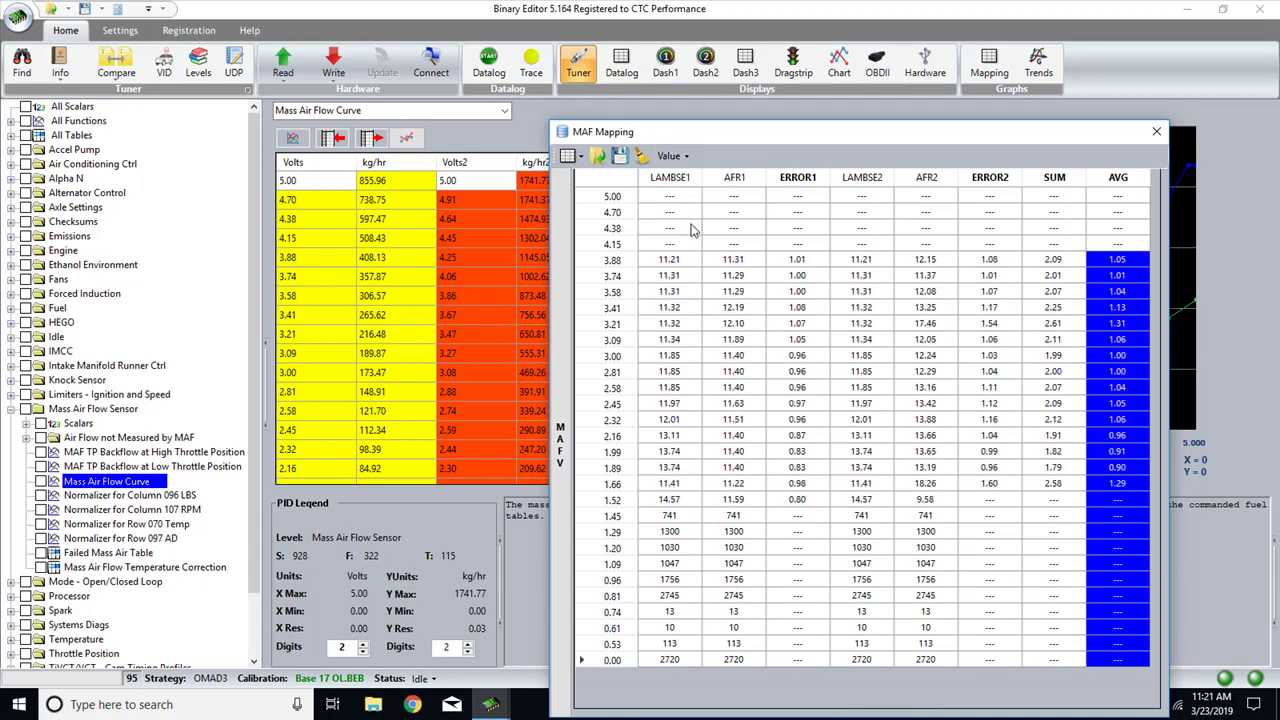
left_click(676, 156)
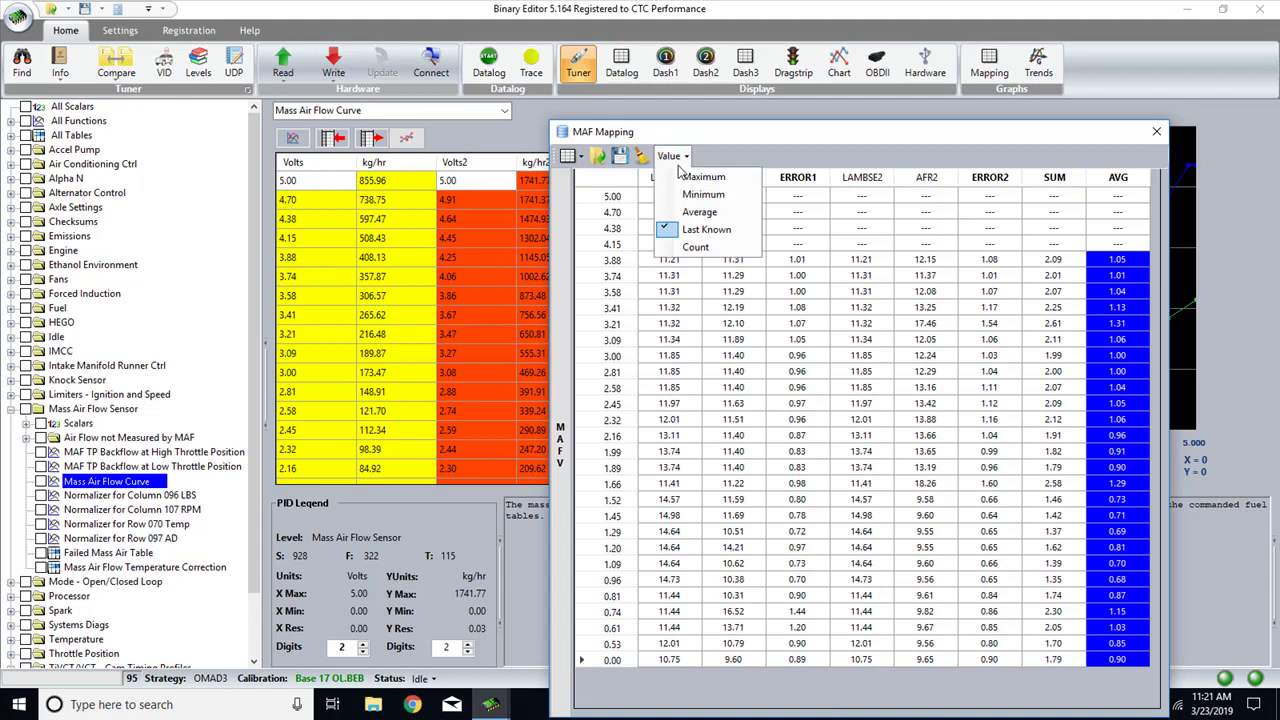
left_click(700, 212)
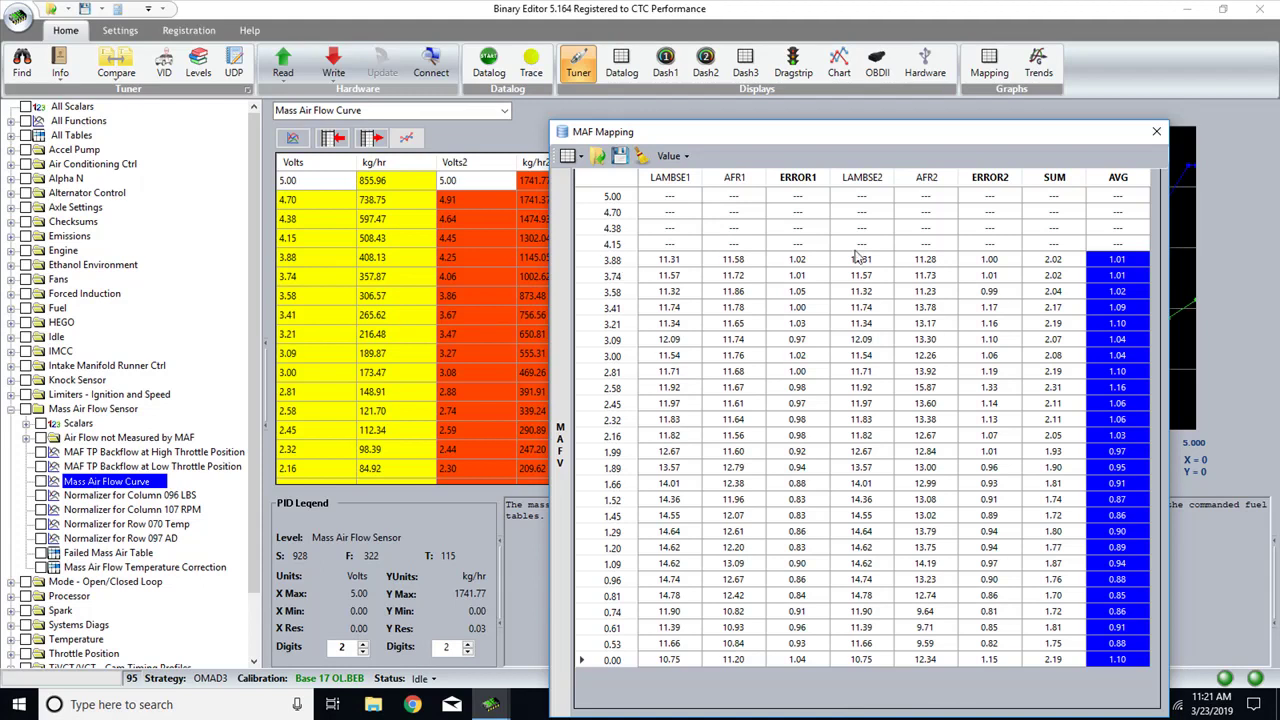
Step: Copy the AVG corrections from the 3.88 to 0.00 rows, paste them as percentages into kg/hr starting at 3.88 volts, and close the mapping
left_click_drag(1115, 260, 1120, 705)
right_click(1131, 438)
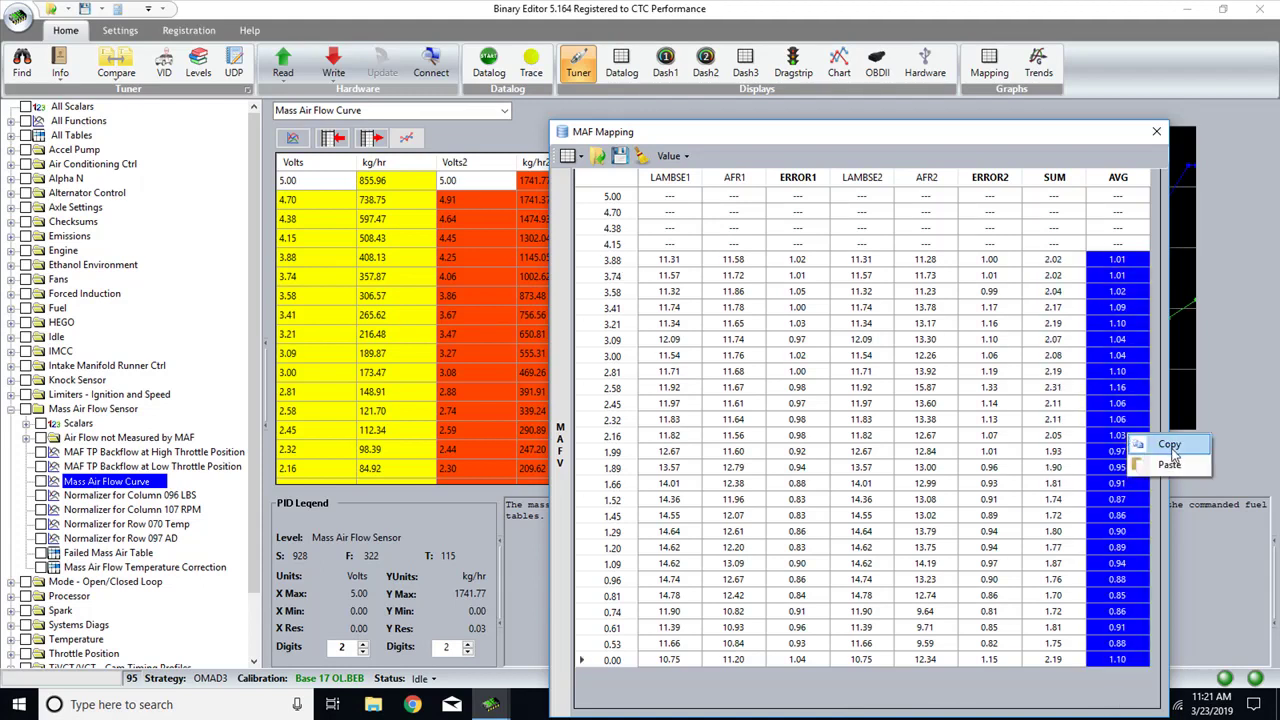
left_click(1170, 446)
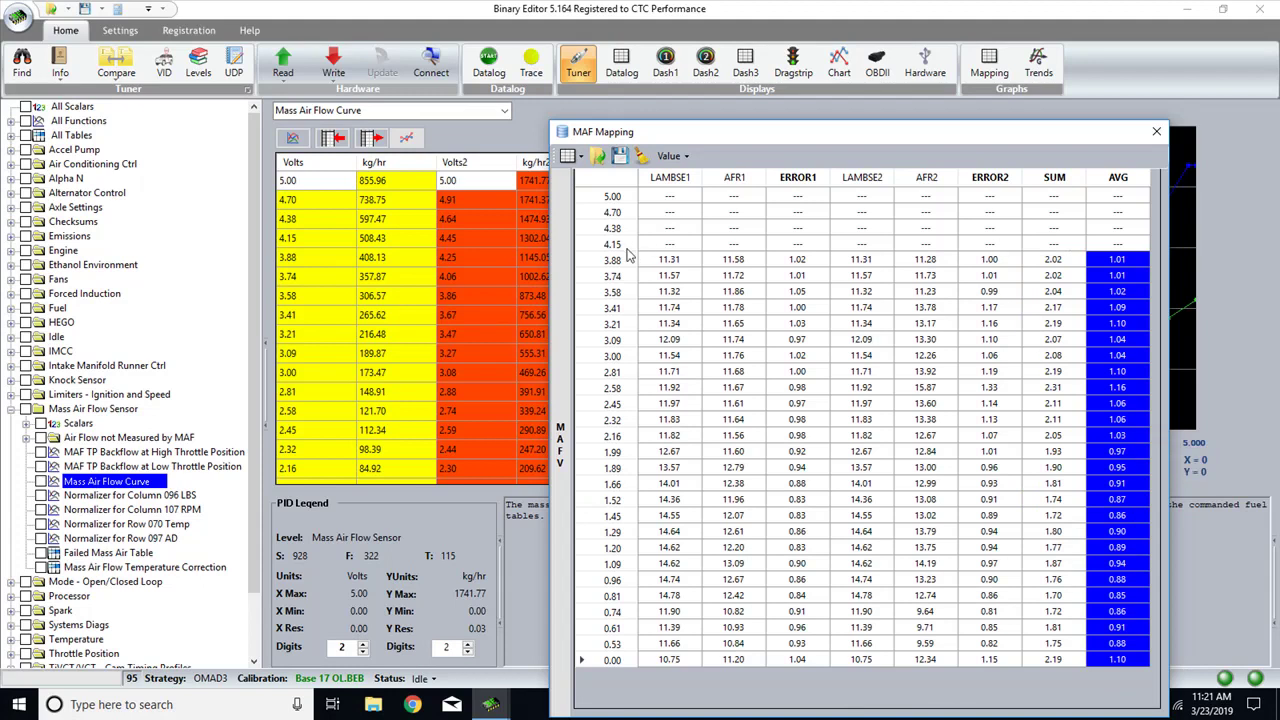
left_click(370, 258)
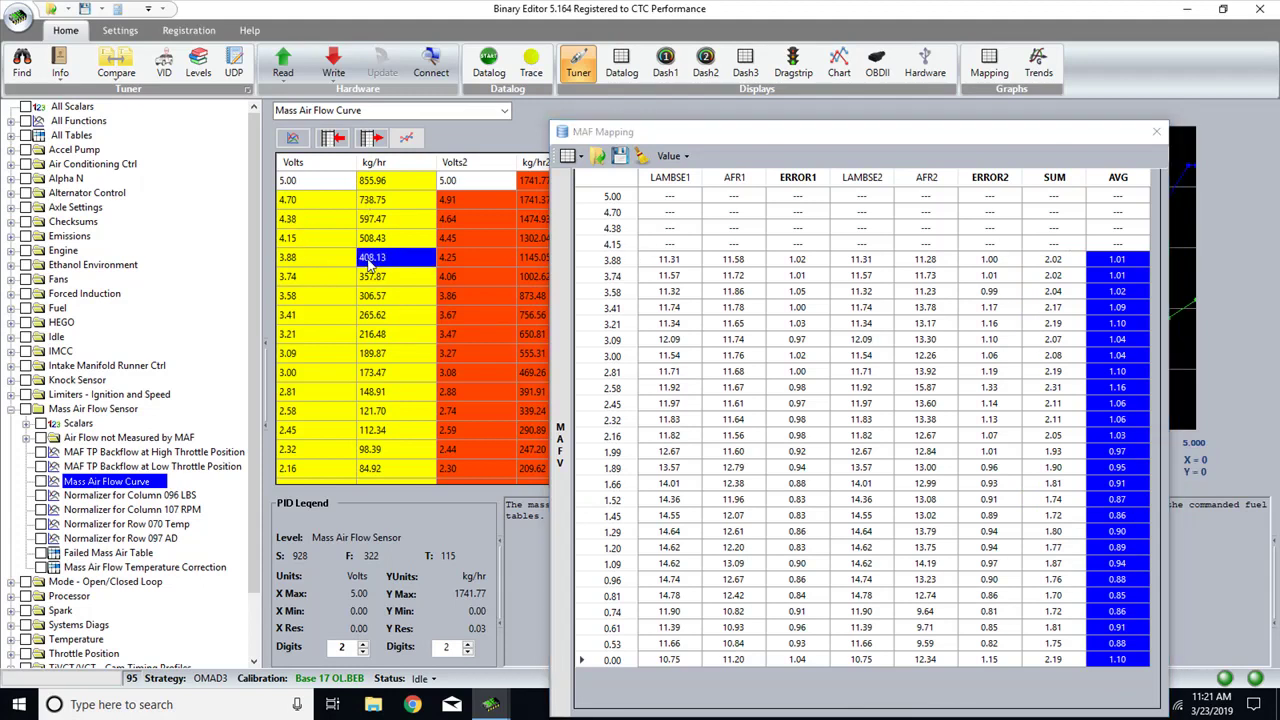
right_click(391, 259)
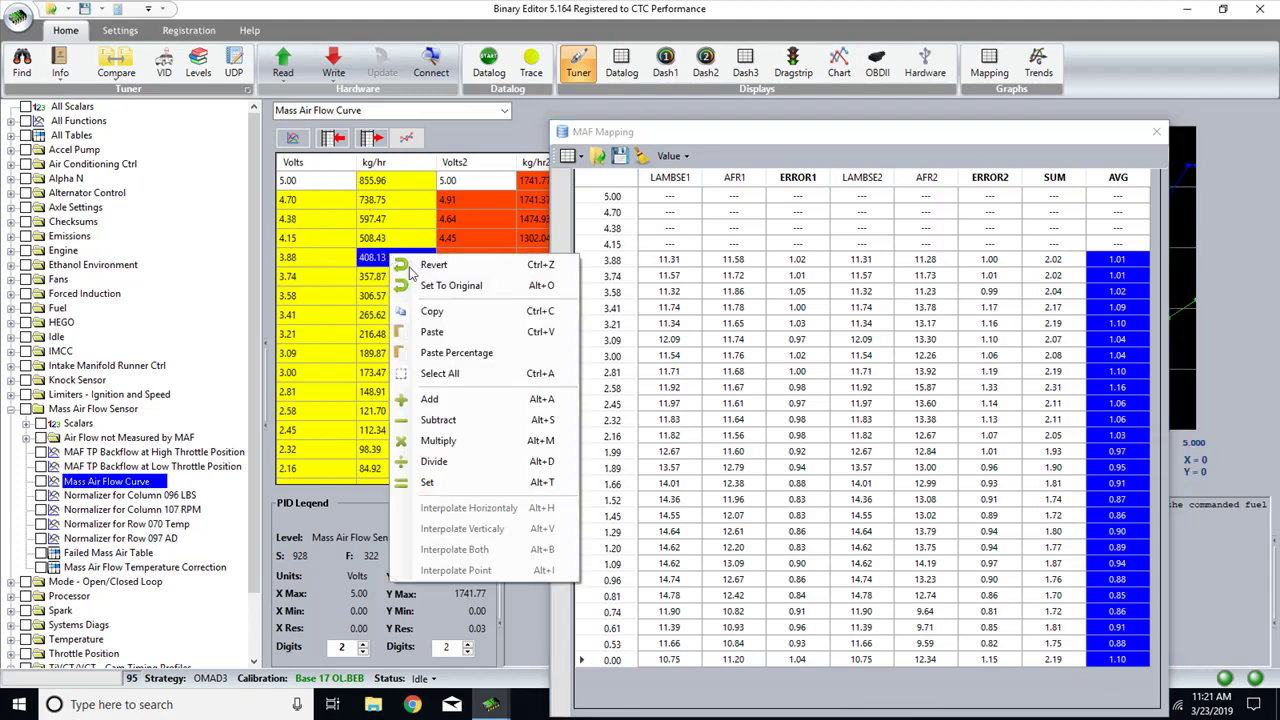
left_click(460, 355)
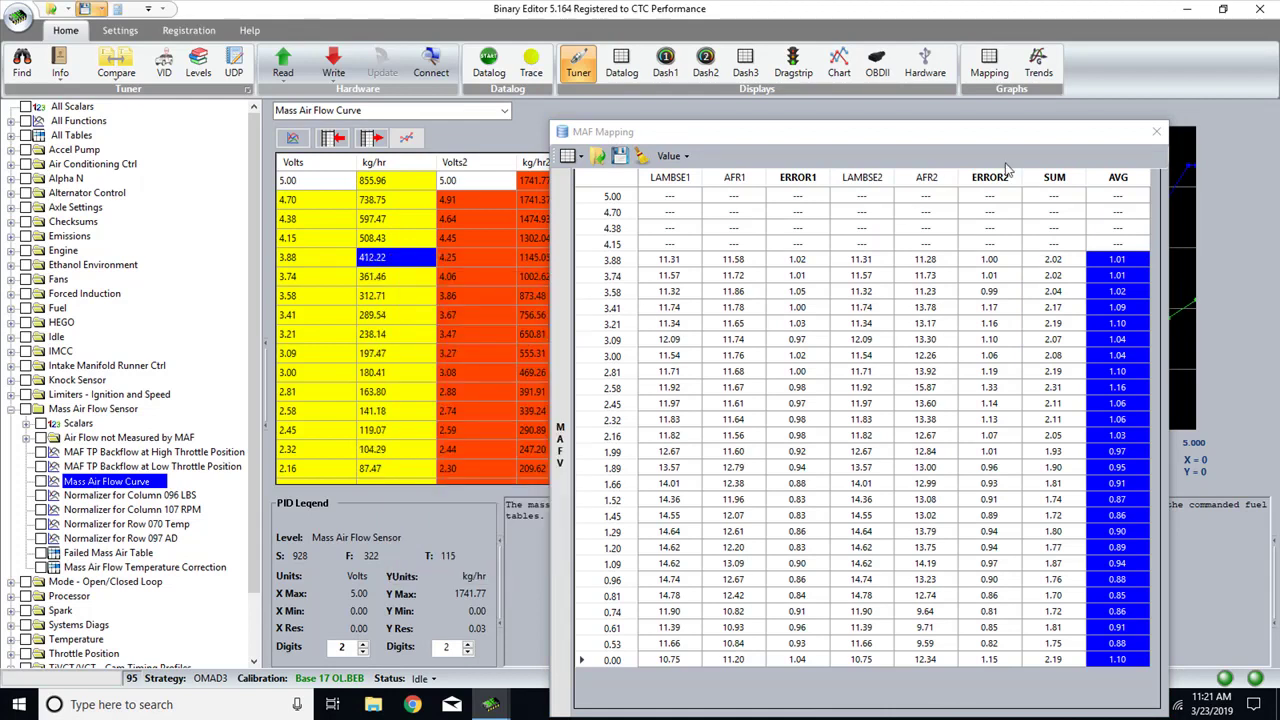
left_click(1155, 132)
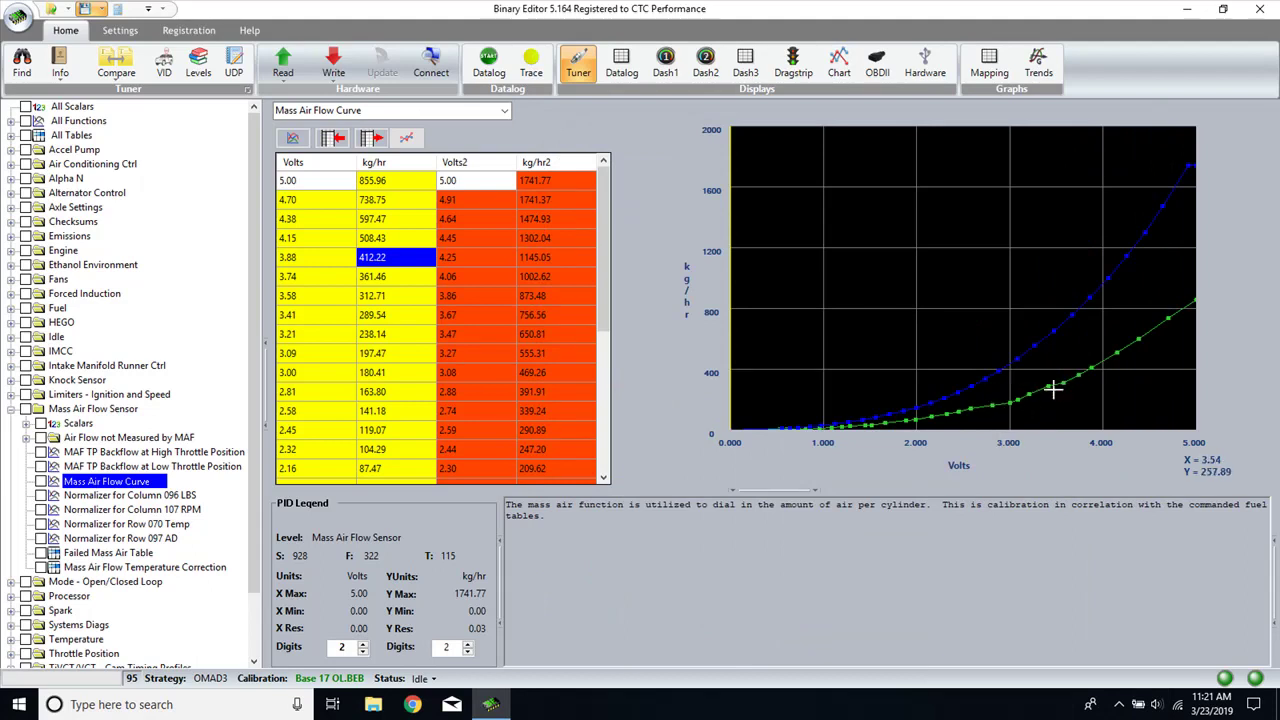
Step: Open the Mass Air Flow Curve graph in a new maximized window and set point editing to Vertical Lock
left_click_drag(998, 275, 998, 275)
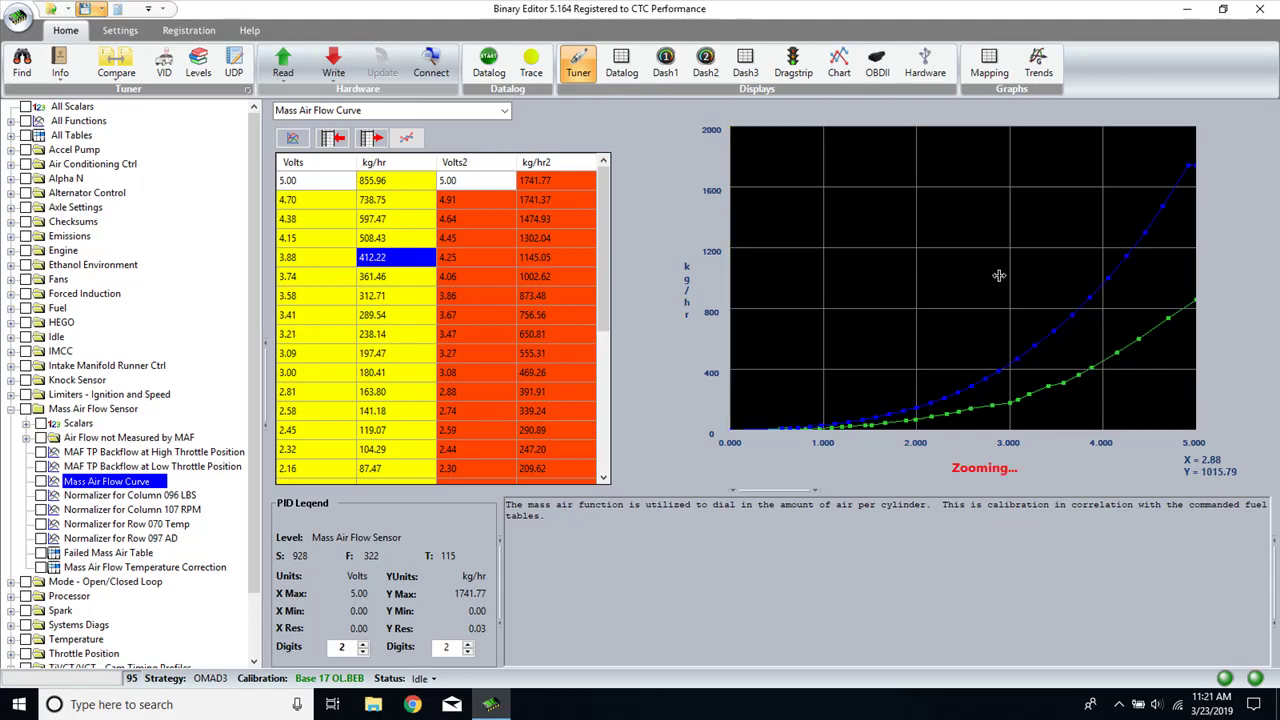
right_click(998, 275)
left_click(1090, 332)
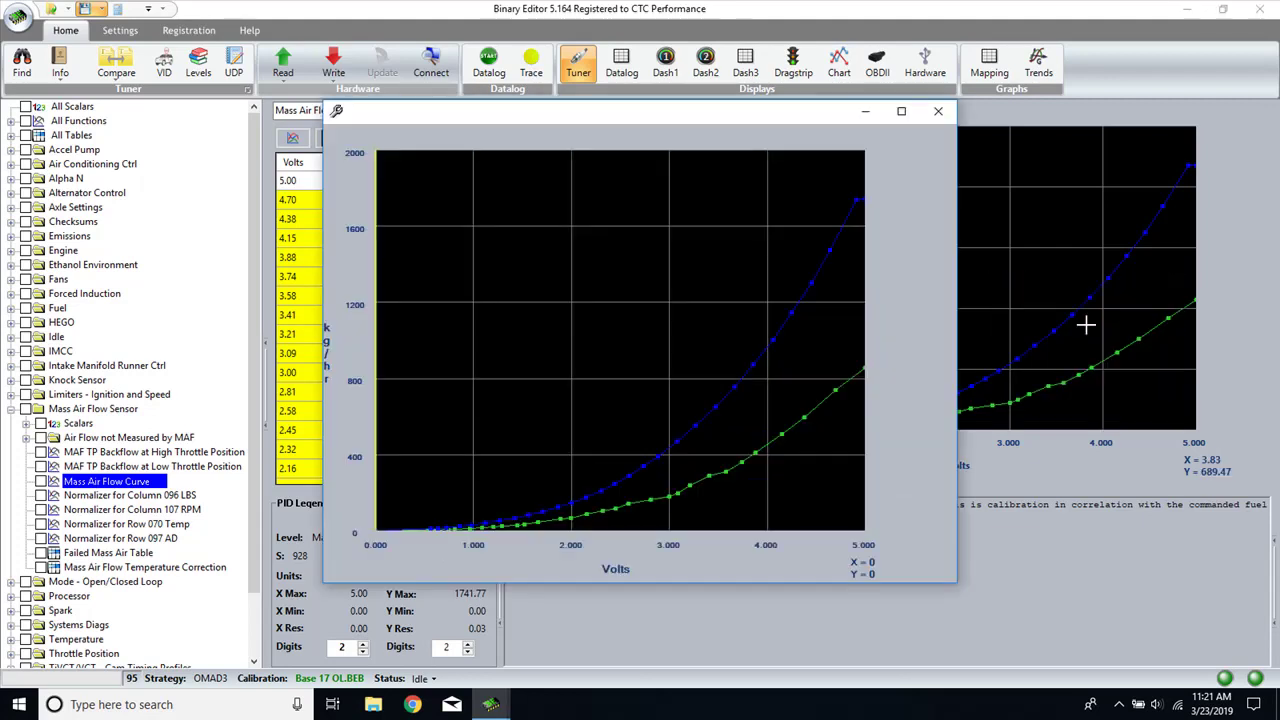
right_click(756, 447)
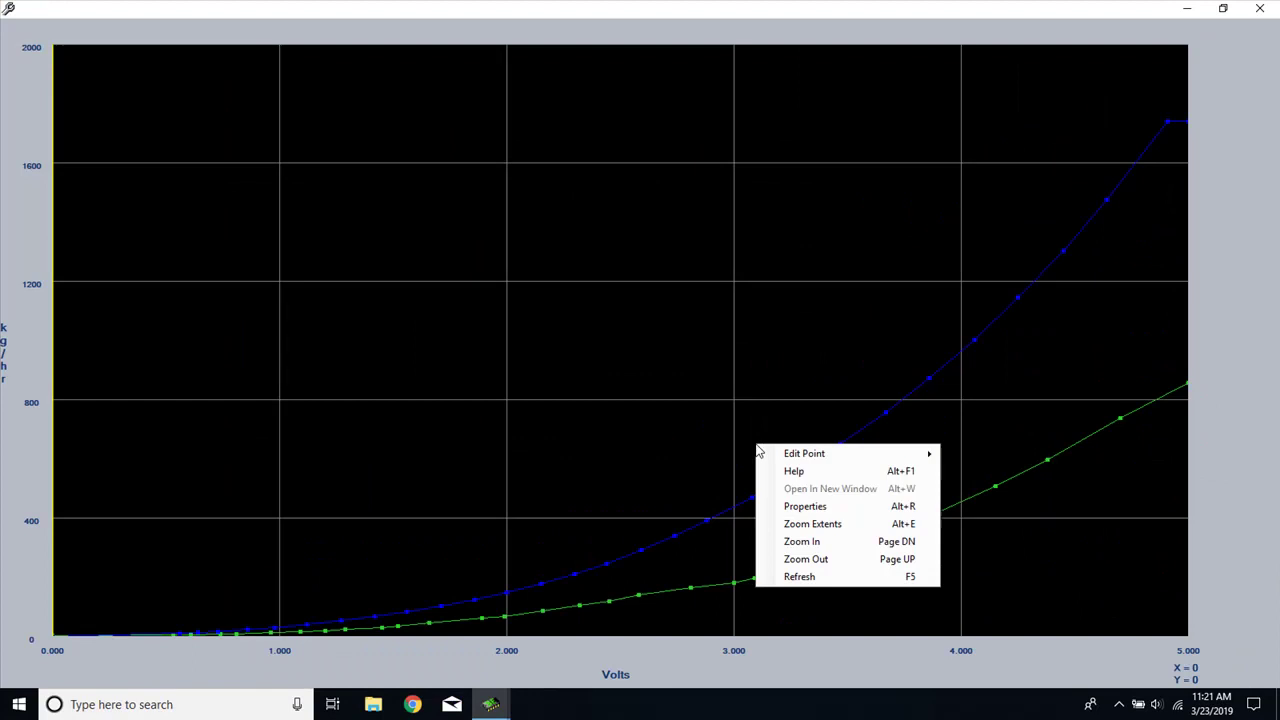
mouse_move(789, 456)
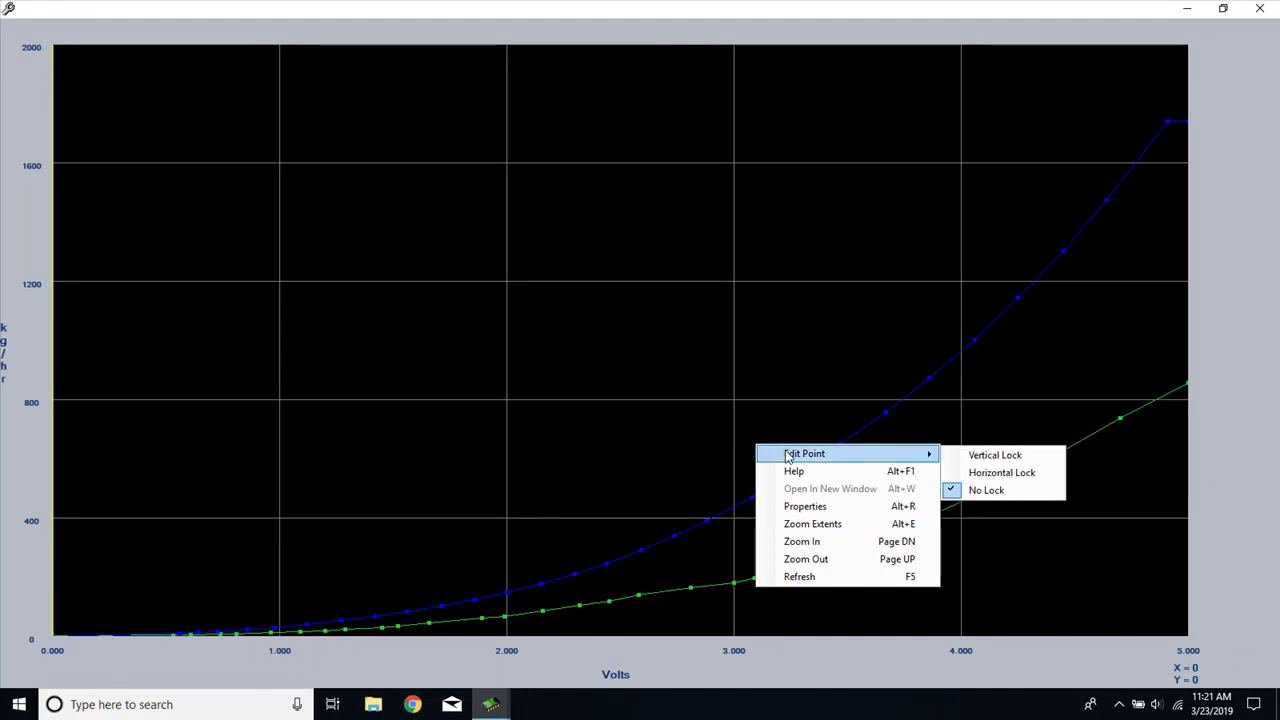
left_click(985, 458)
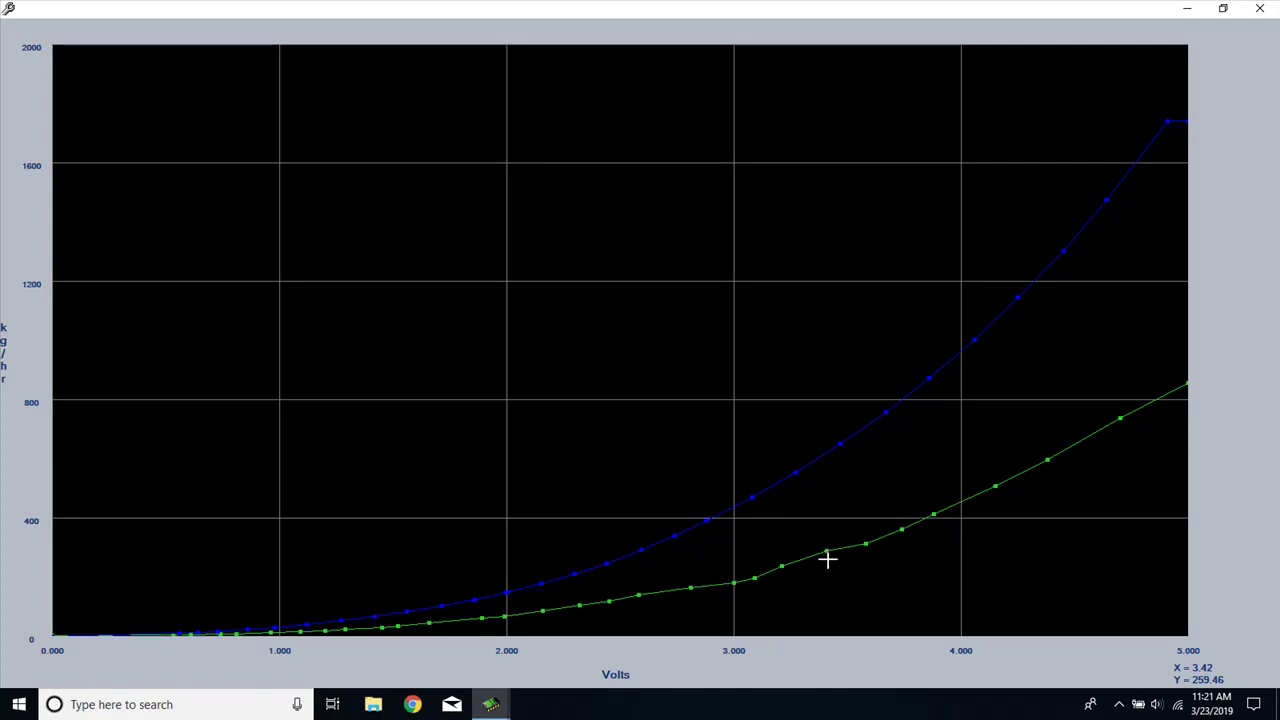
Step: Smooth the green curve by moving its 3.41, 3.21, 3.00 and 2.81 volt points to about 265, 219, 184 and 168 kg/hr, and close the graph window
left_click_drag(830, 561, 834, 567)
left_click_drag(797, 562, 785, 574)
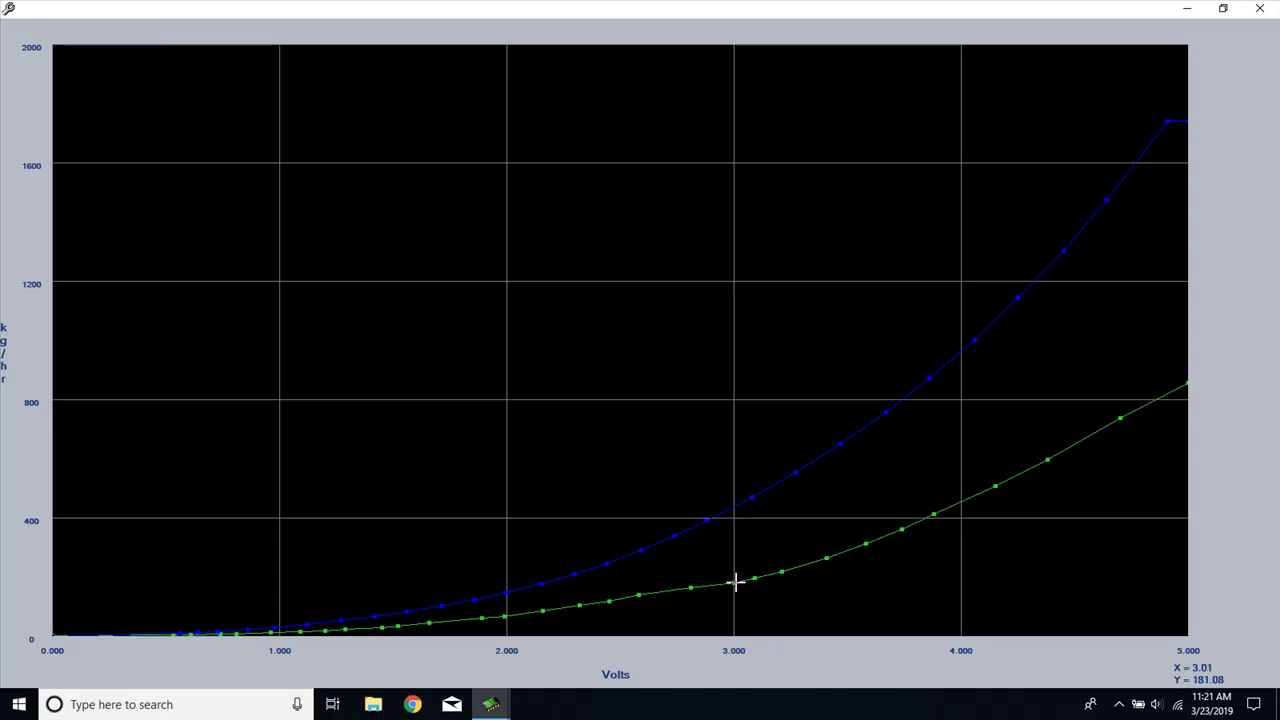
left_click_drag(737, 580, 731, 585)
left_click_drag(733, 584, 733, 586)
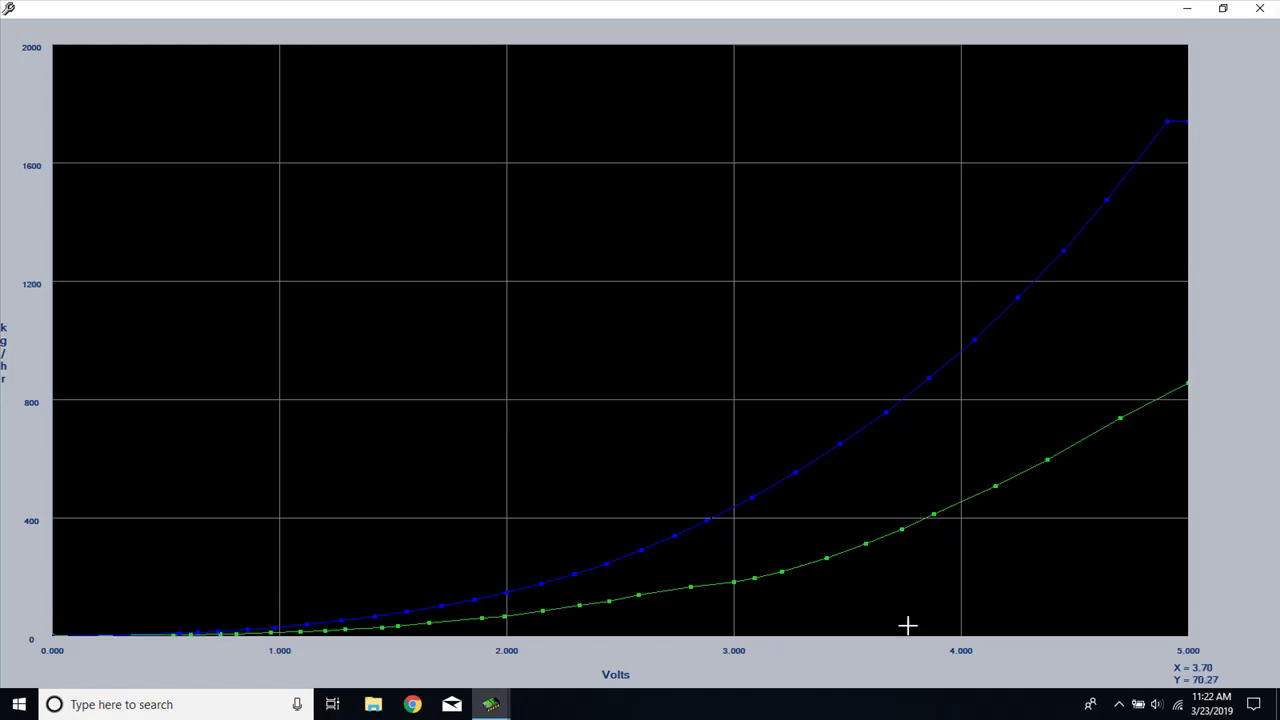
left_click(1259, 8)
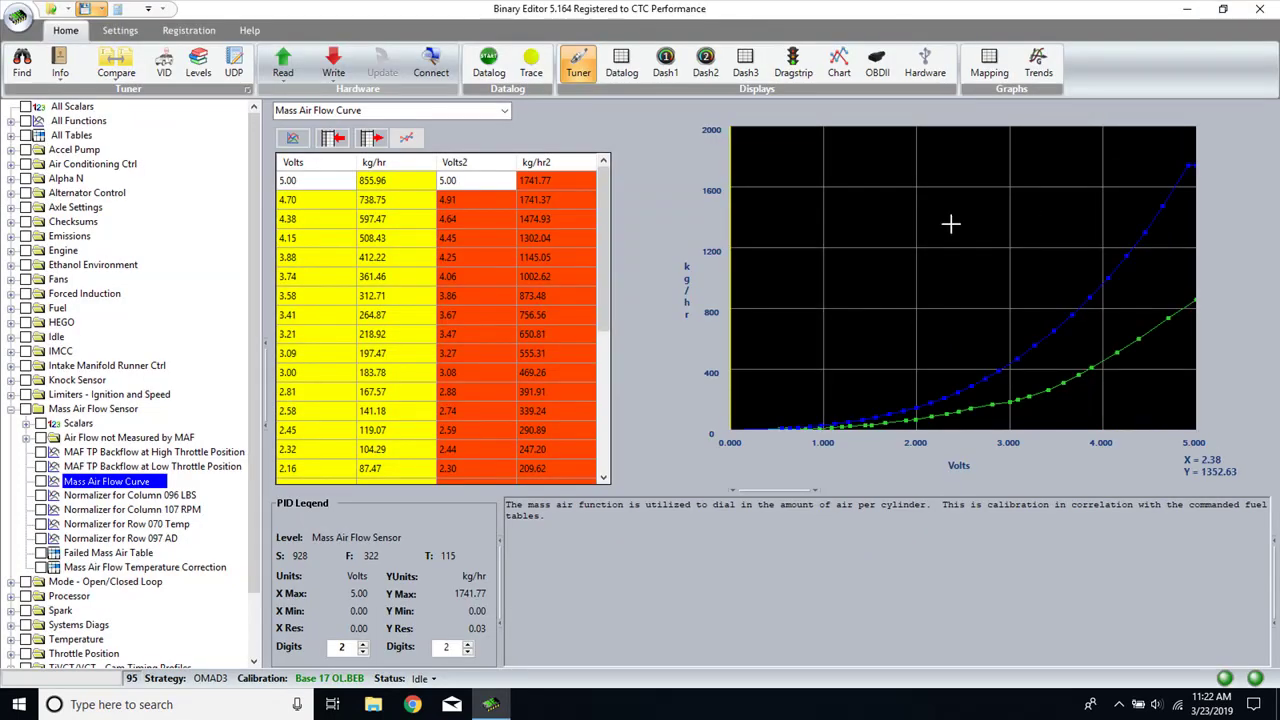